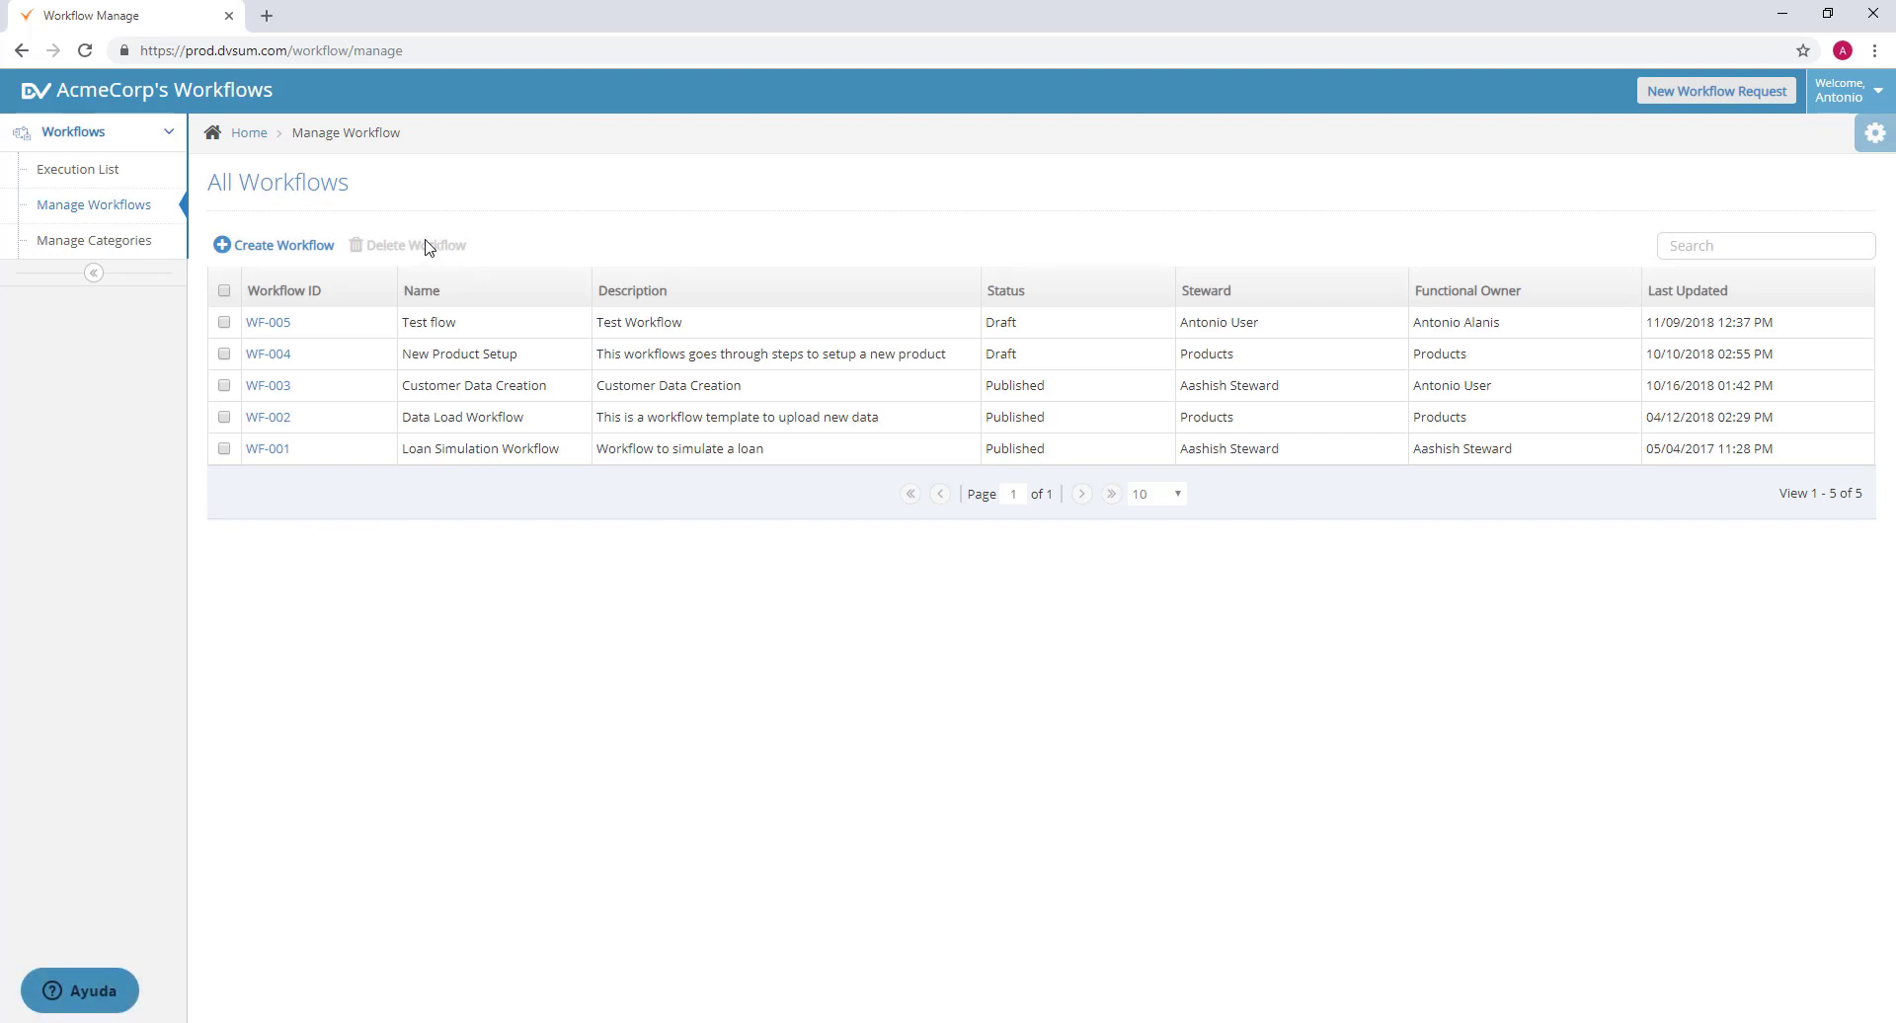
Open workflow WF-003, view the task details of its Validate contracts step, and return to the workflow list.
{"action": "left_click", "coordinate": [277, 394]}
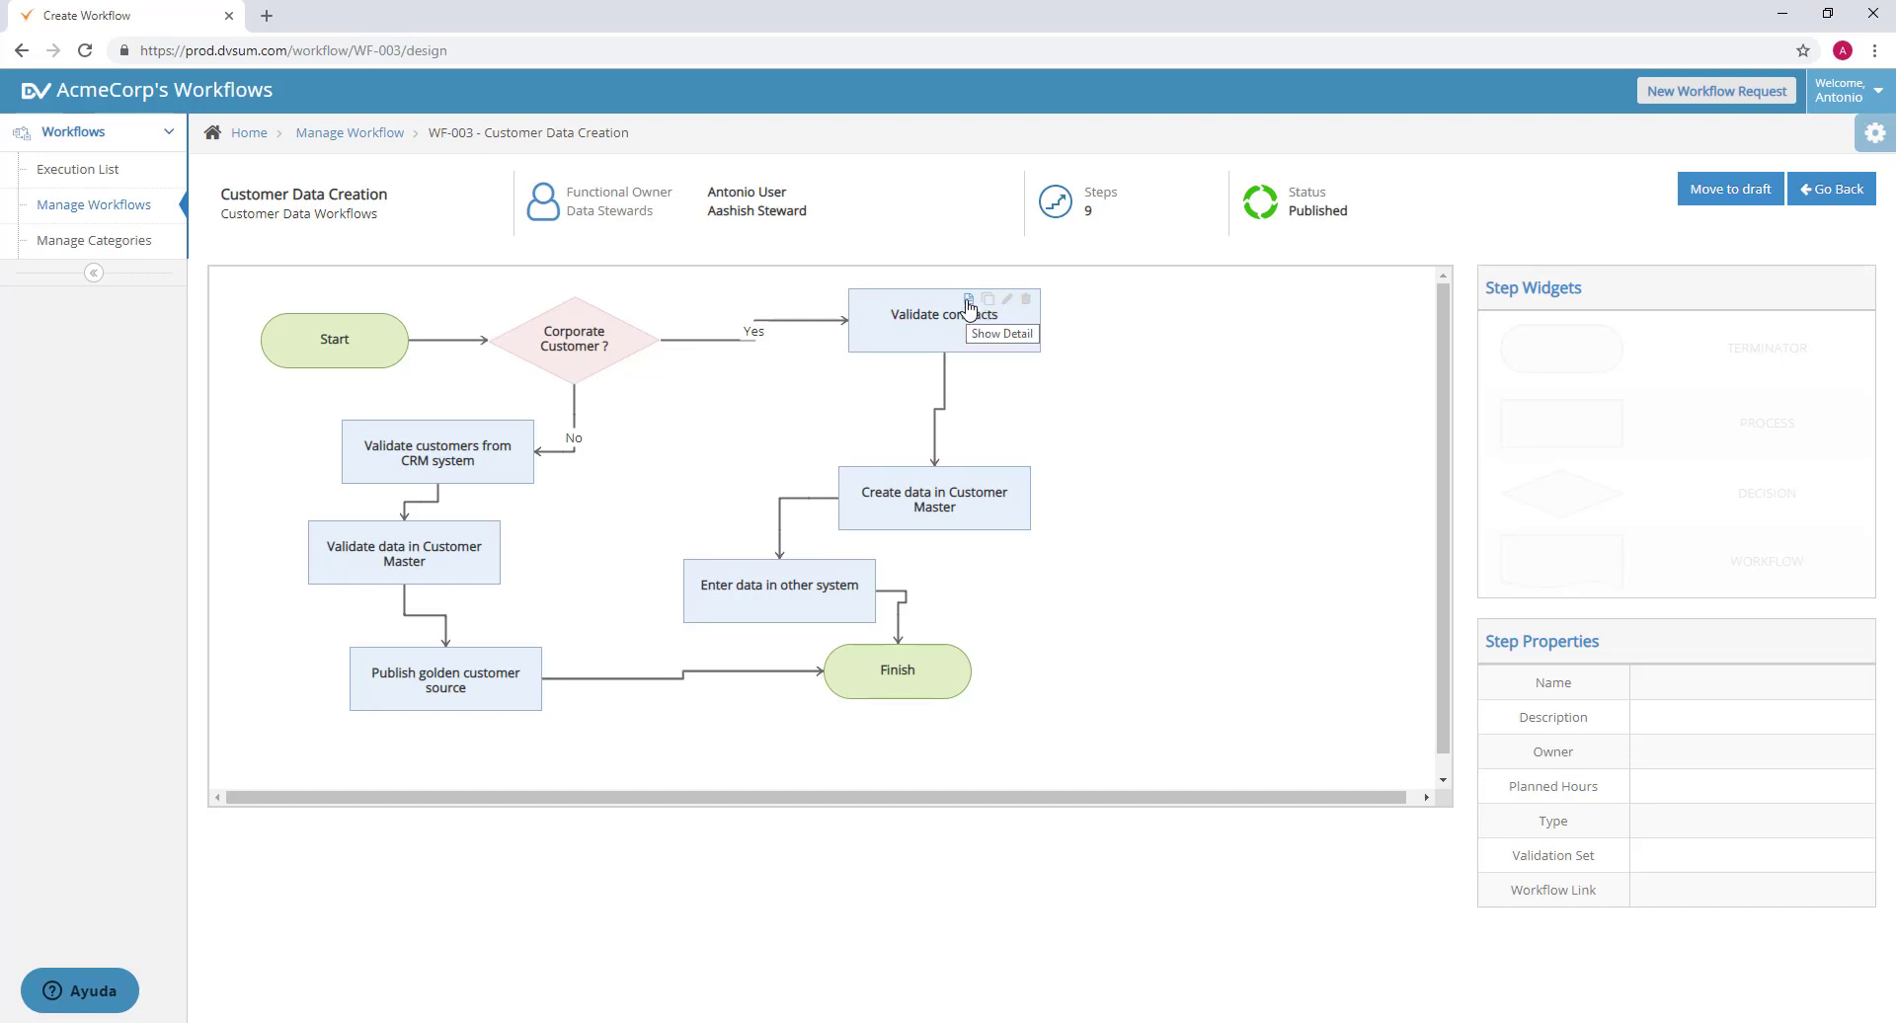
{"action": "left_click", "coordinate": [968, 304]}
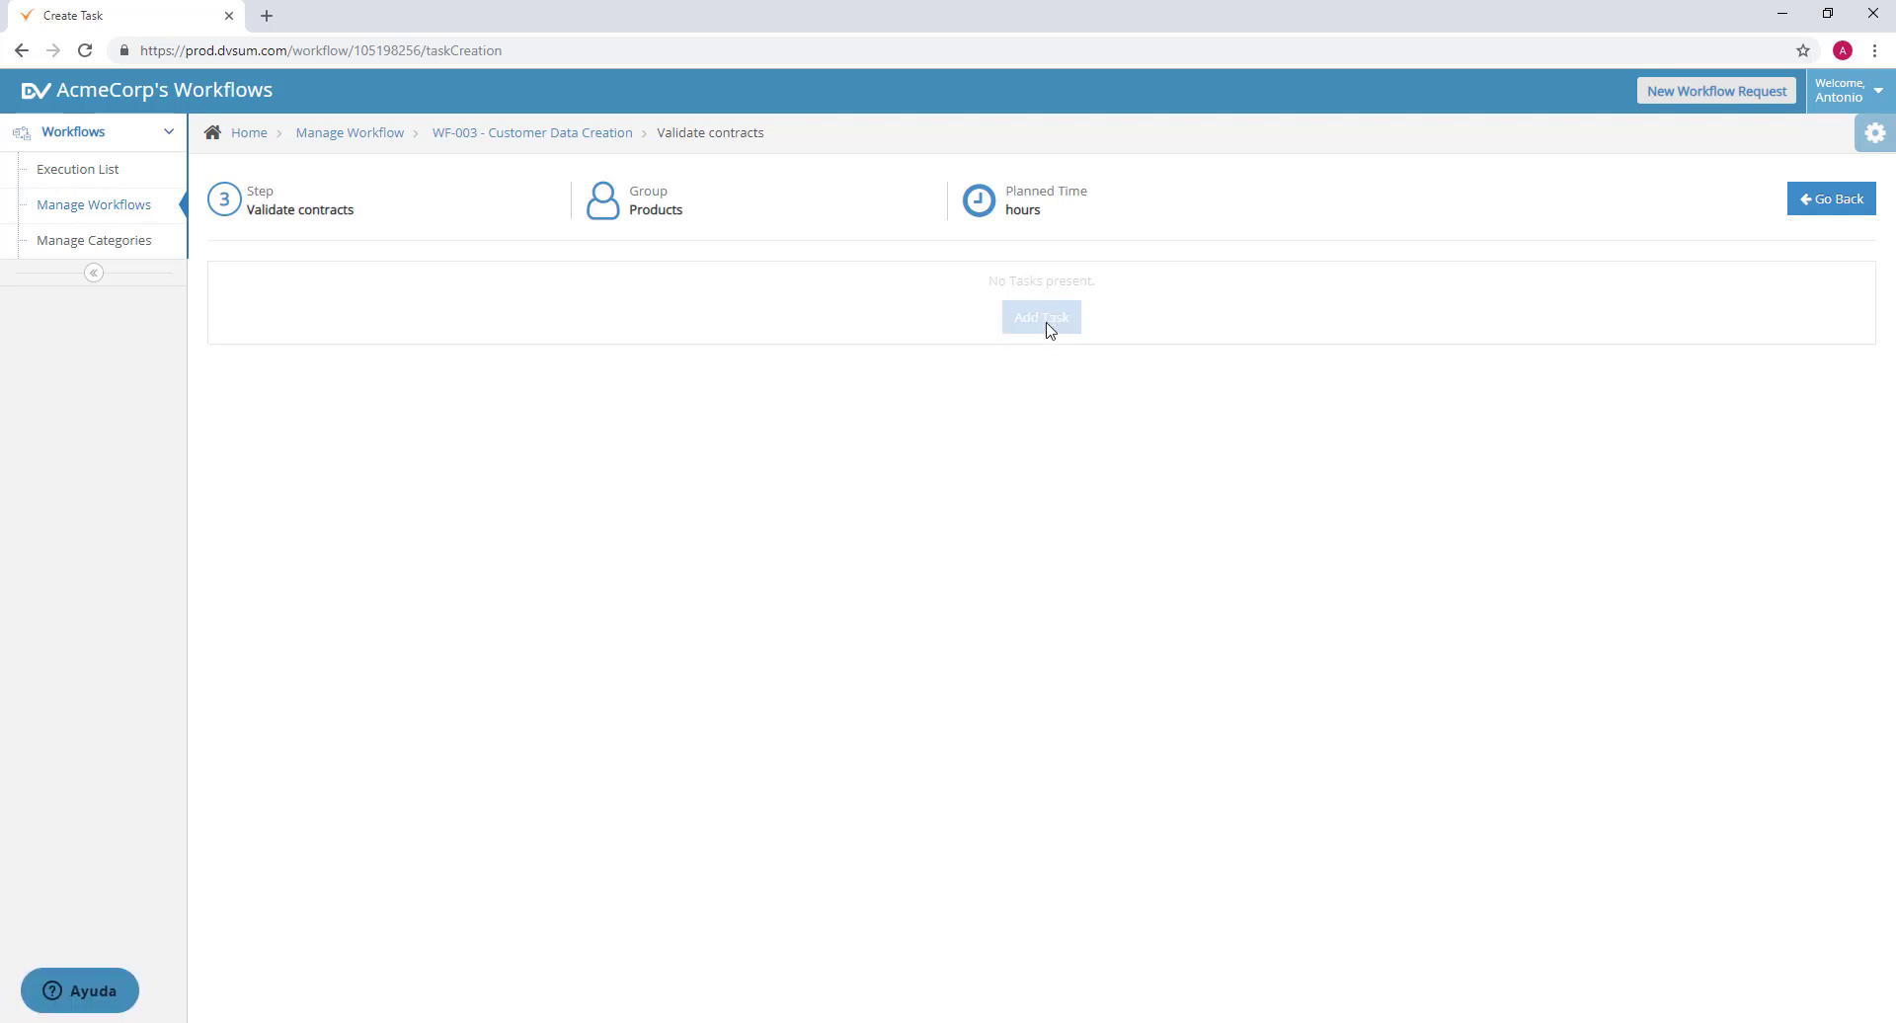
{"action": "left_click", "coordinate": [1822, 201]}
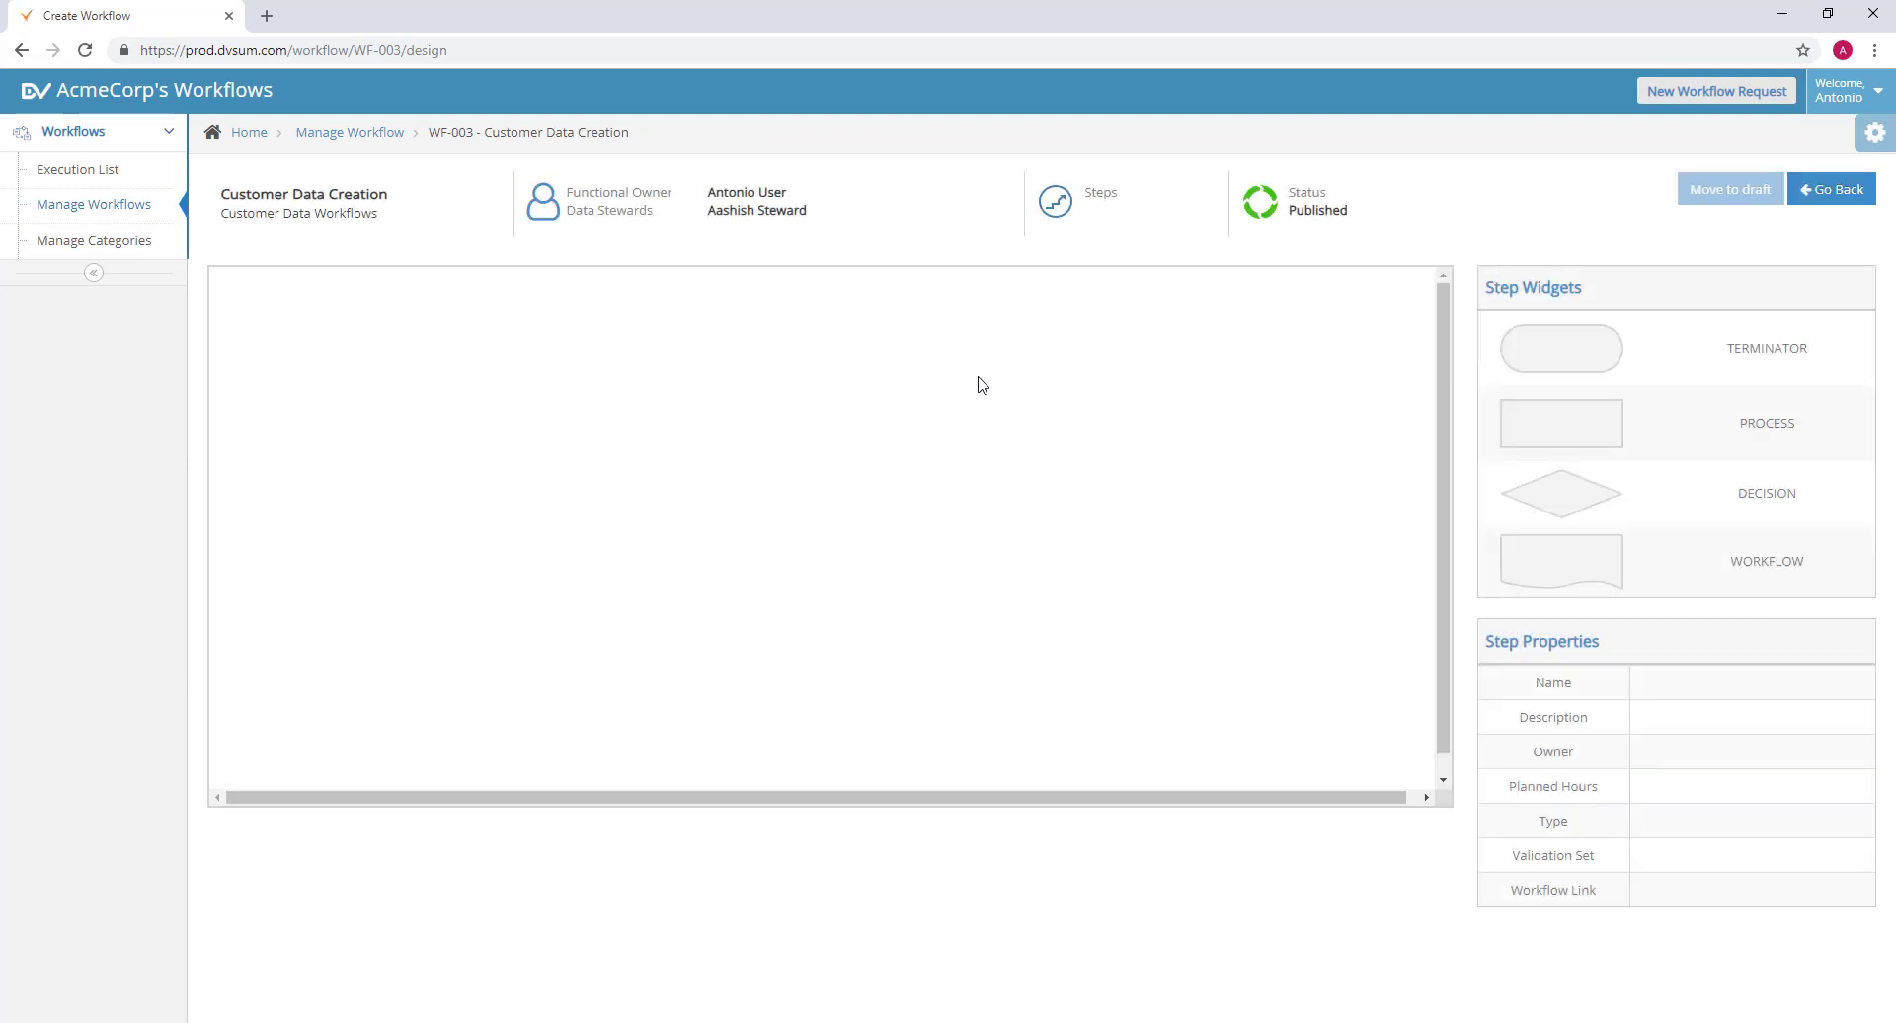
{"action": "left_click", "coordinate": [1844, 200]}
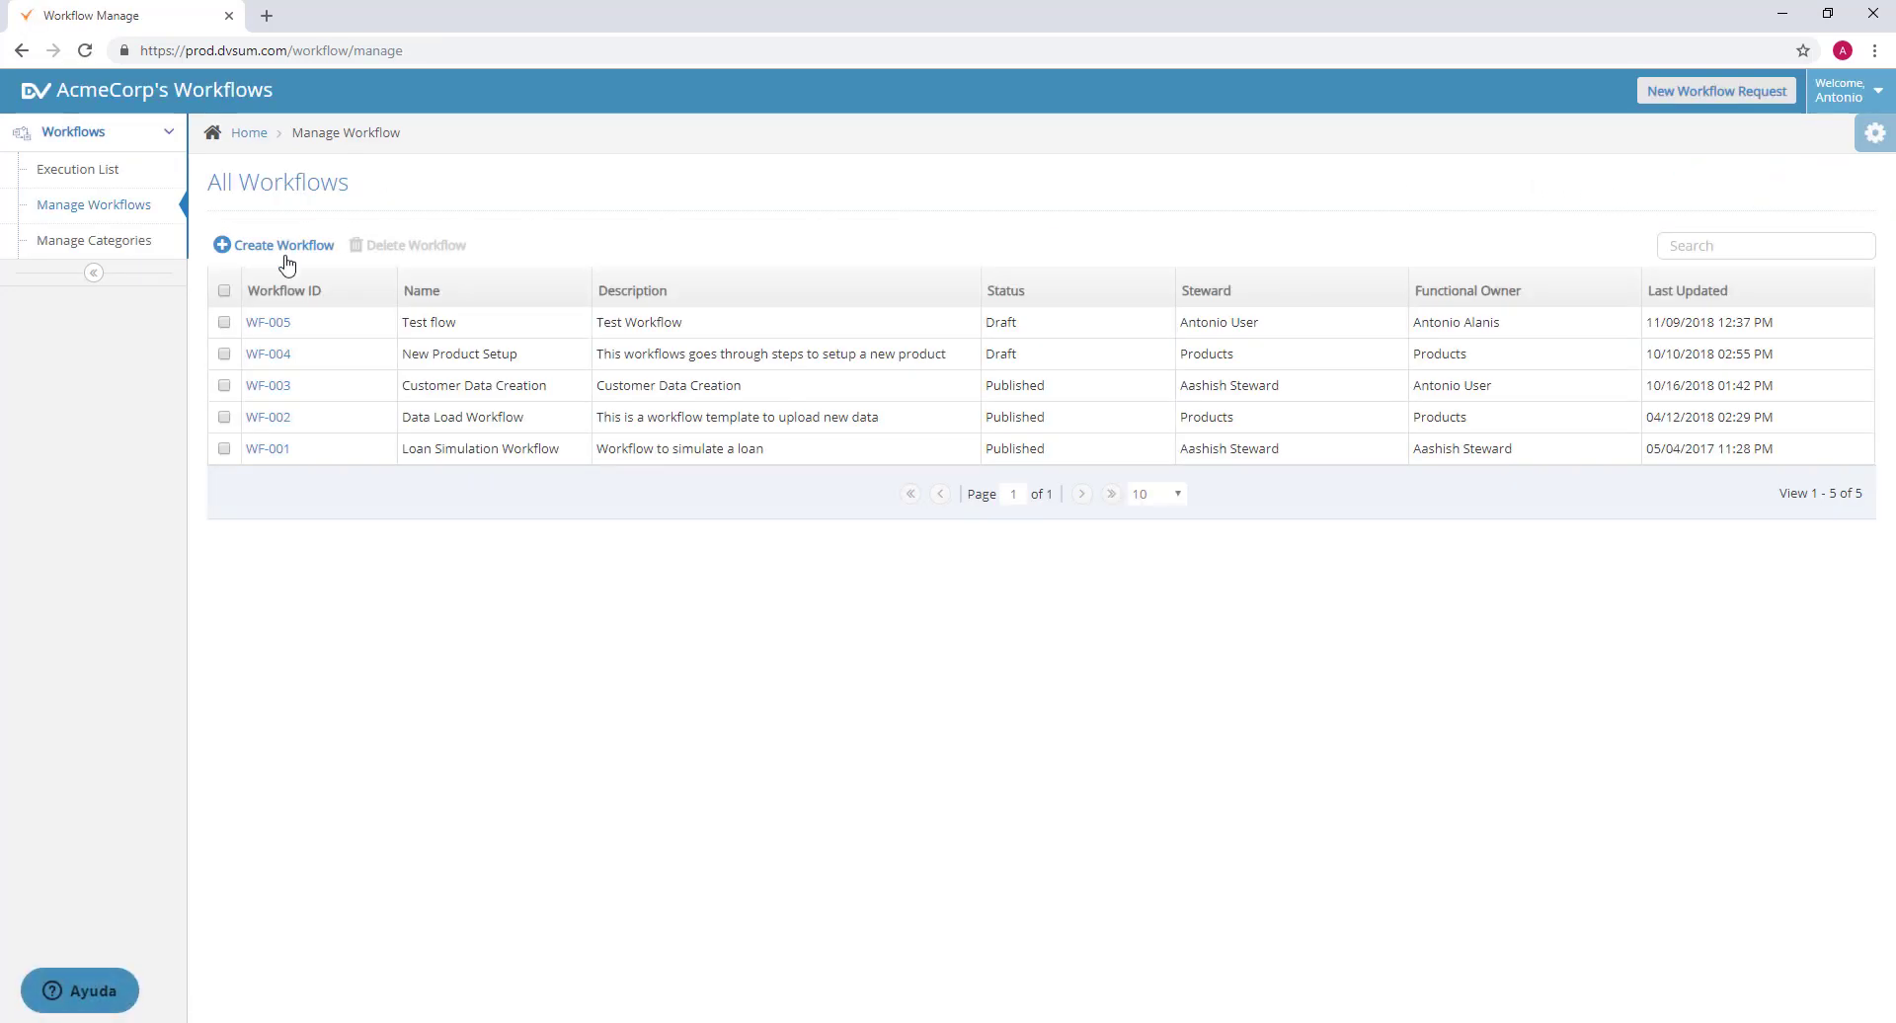
Start a new workflow with name and description "Demo Workflow" in the Customer Data Workflows category.
{"action": "left_click", "coordinate": [286, 254]}
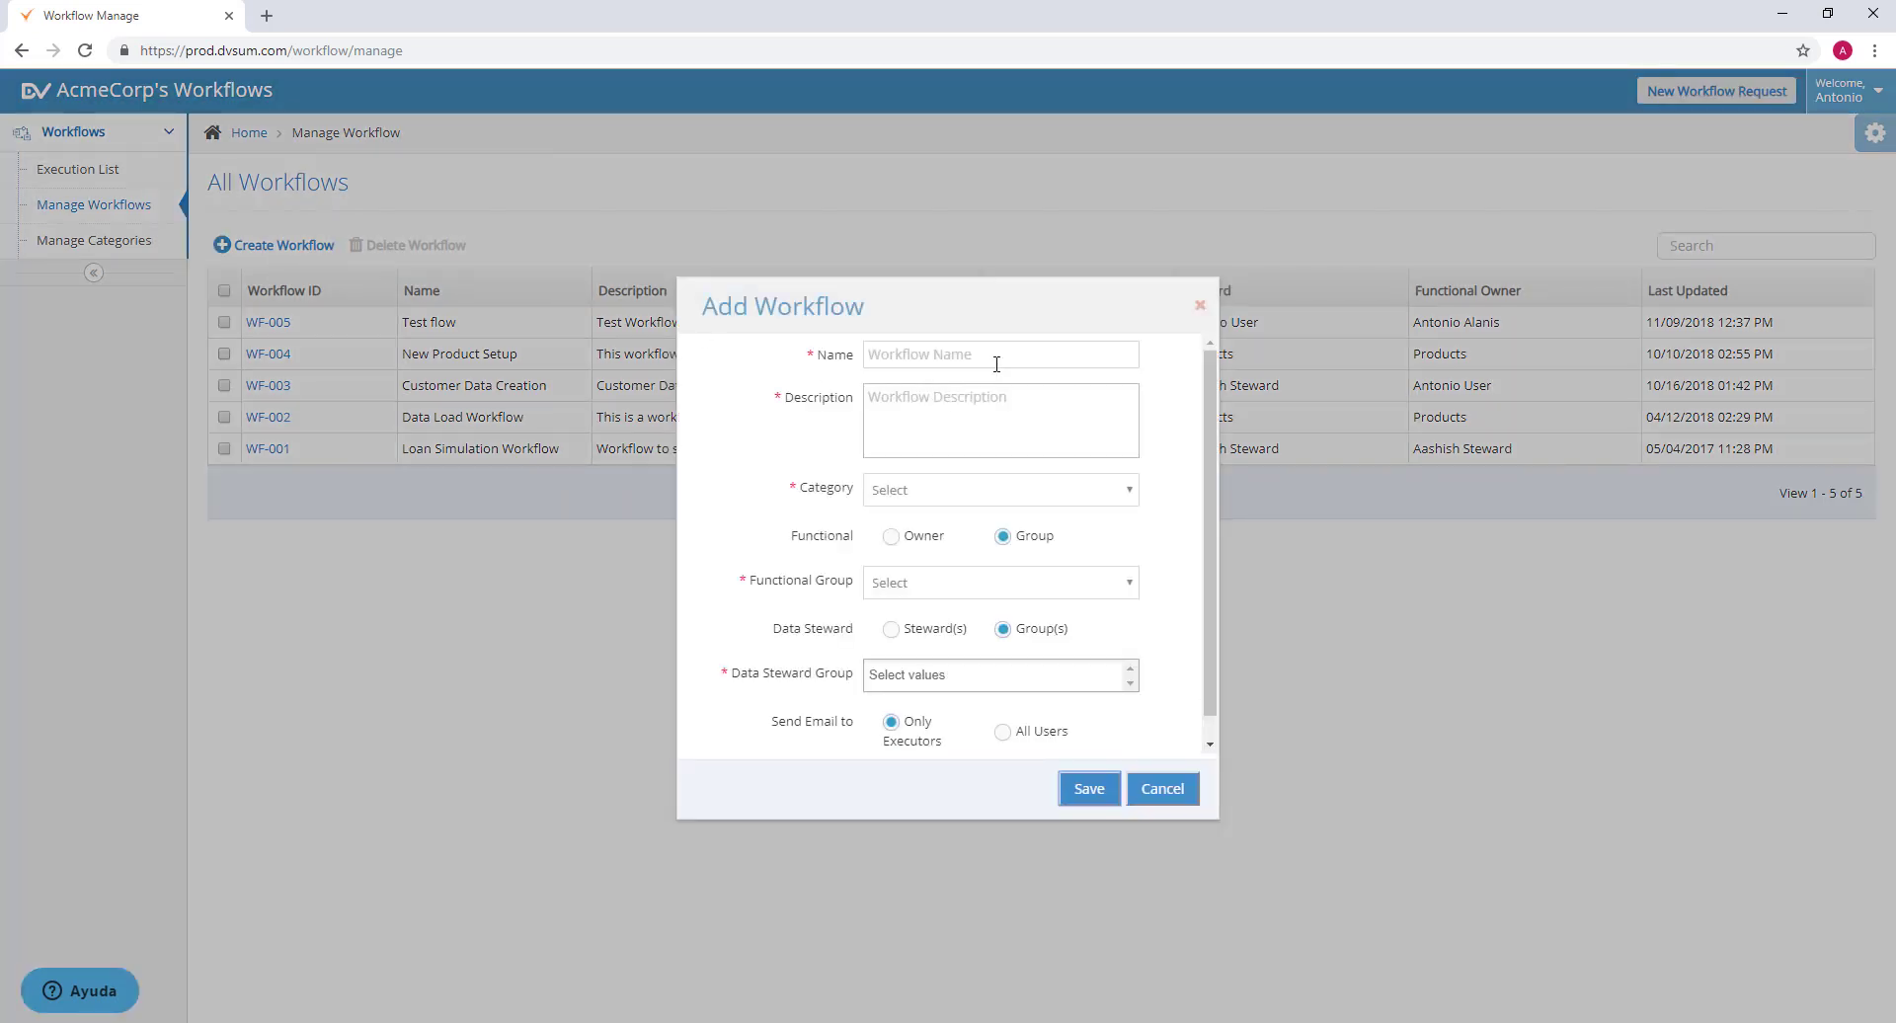
{"action": "left_click", "coordinate": [993, 356]}
{"action": "type", "text": "Demo W"}
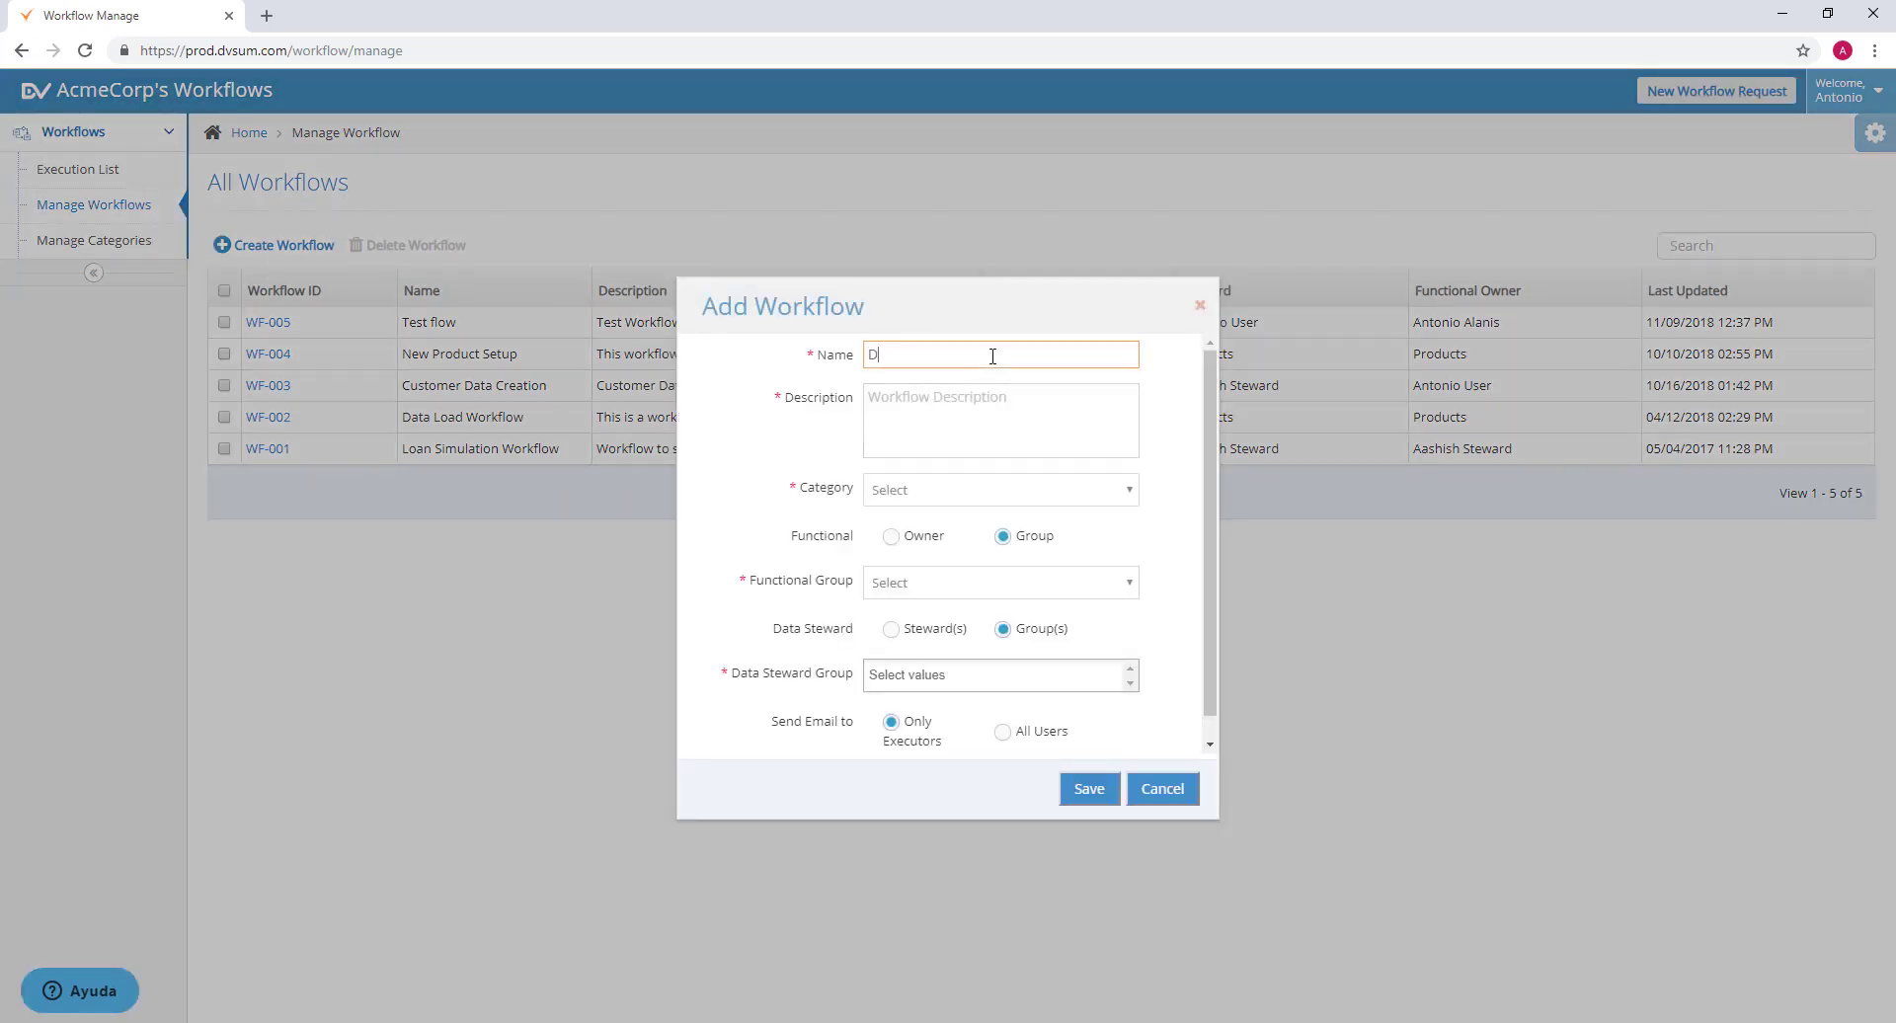
{"action": "left_click_drag", "start_coordinate": [993, 355], "coordinate": [754, 352]}
{"action": "key", "text": "ctrl+c"}
{"action": "left_click", "coordinate": [943, 424]}
{"action": "key", "text": "ctrl+v"}
{"action": "left_click", "coordinate": [956, 497]}
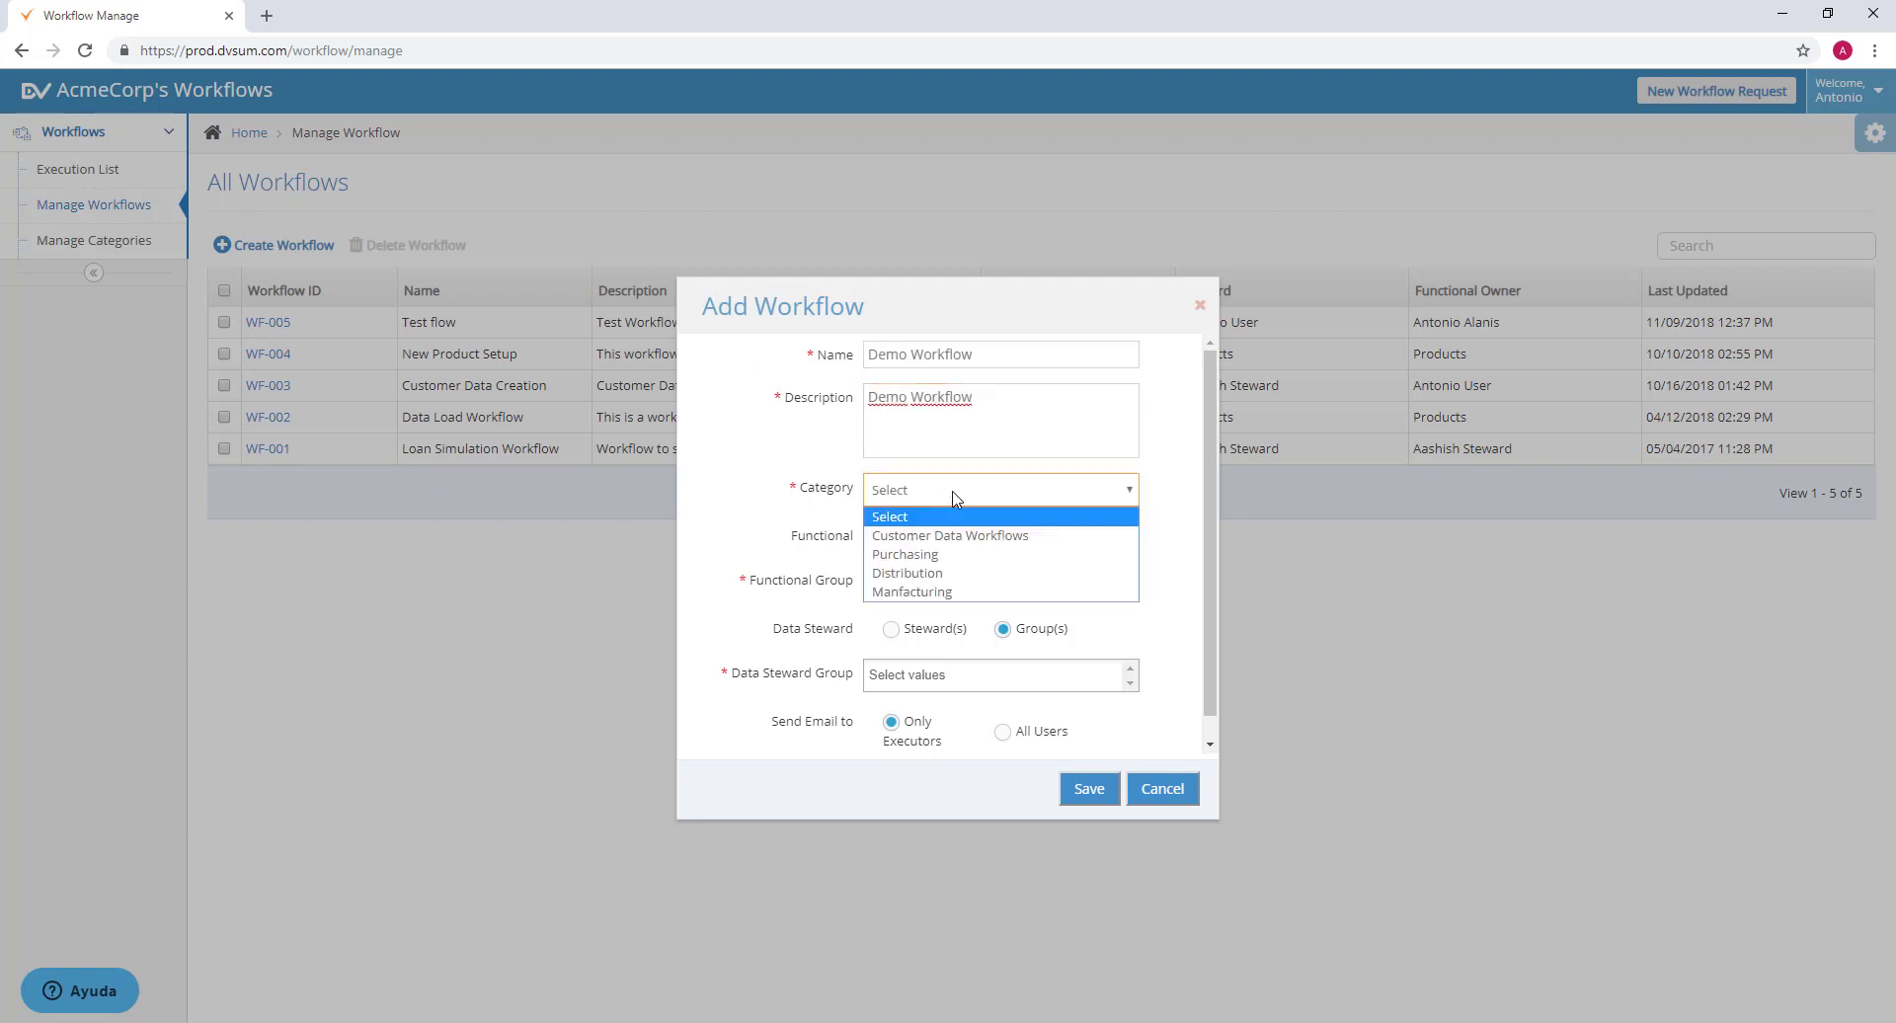
{"action": "left_click", "coordinate": [954, 538]}
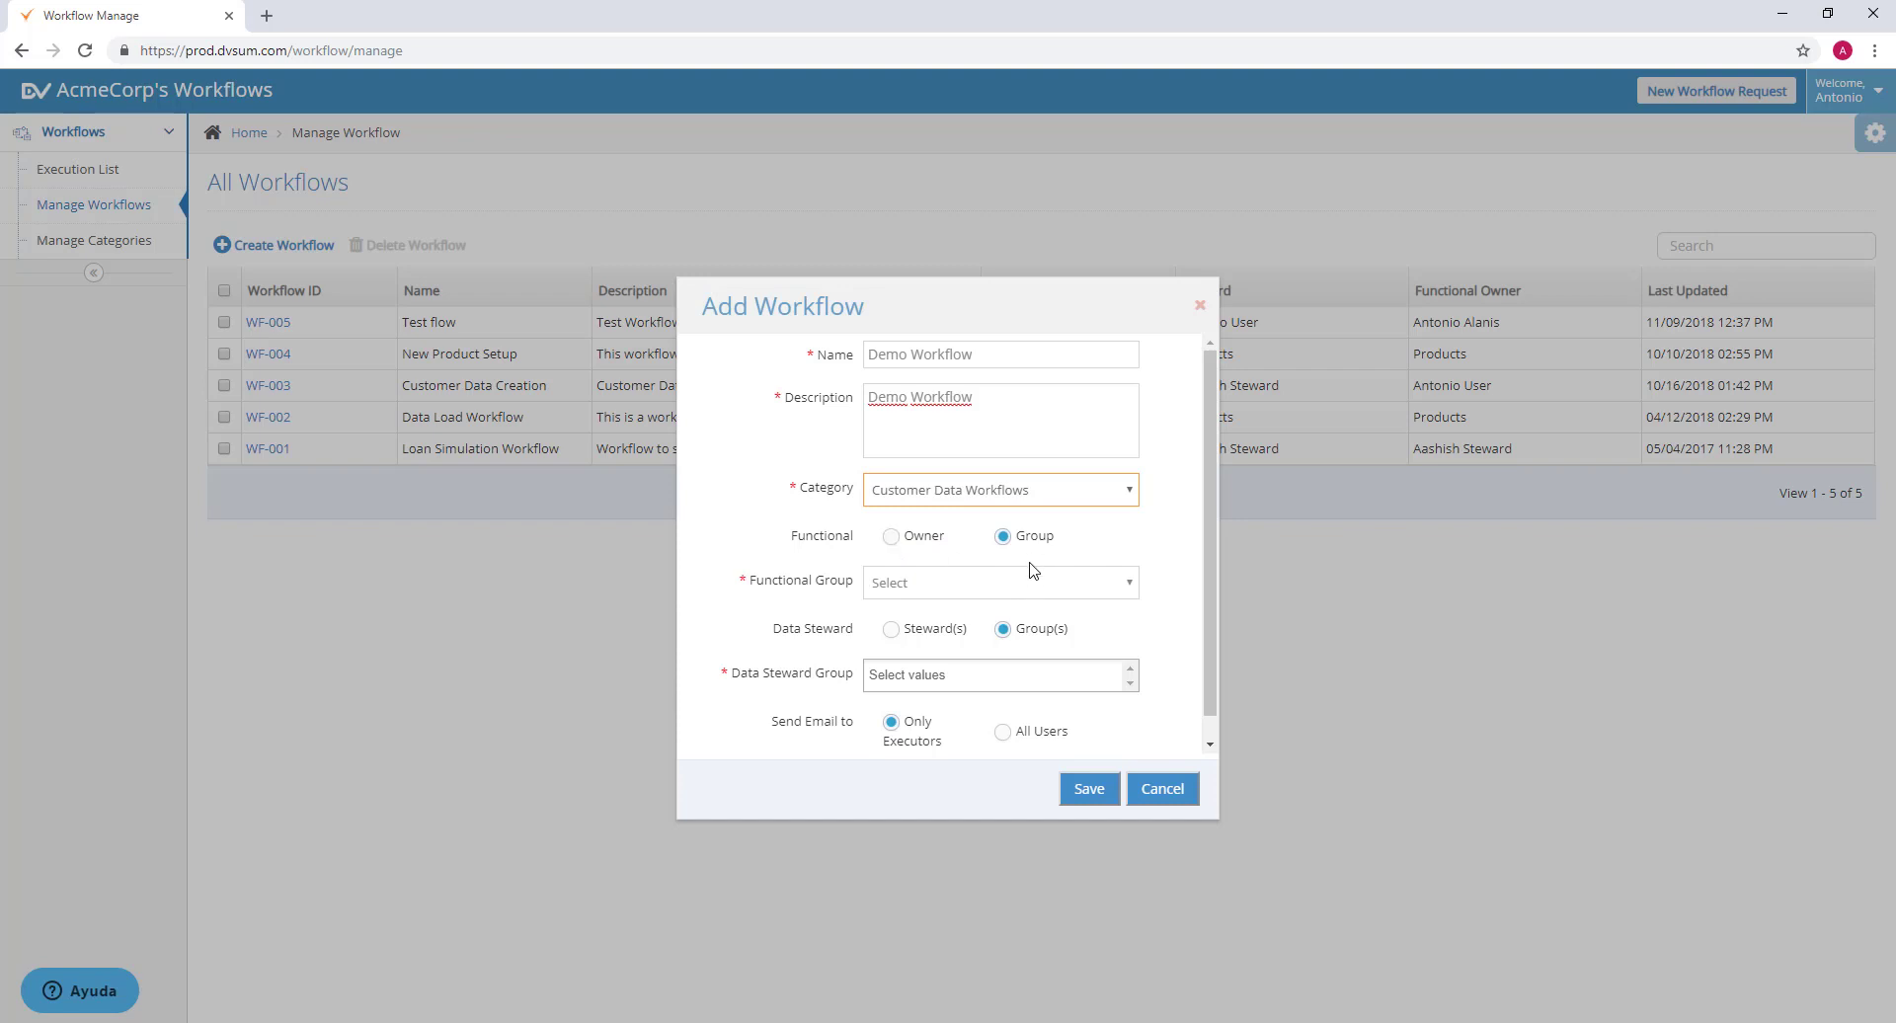
Assign an individual functional owner and data steward, limit emails to Only Executors, and save the workflow.
{"action": "left_click", "coordinate": [890, 538]}
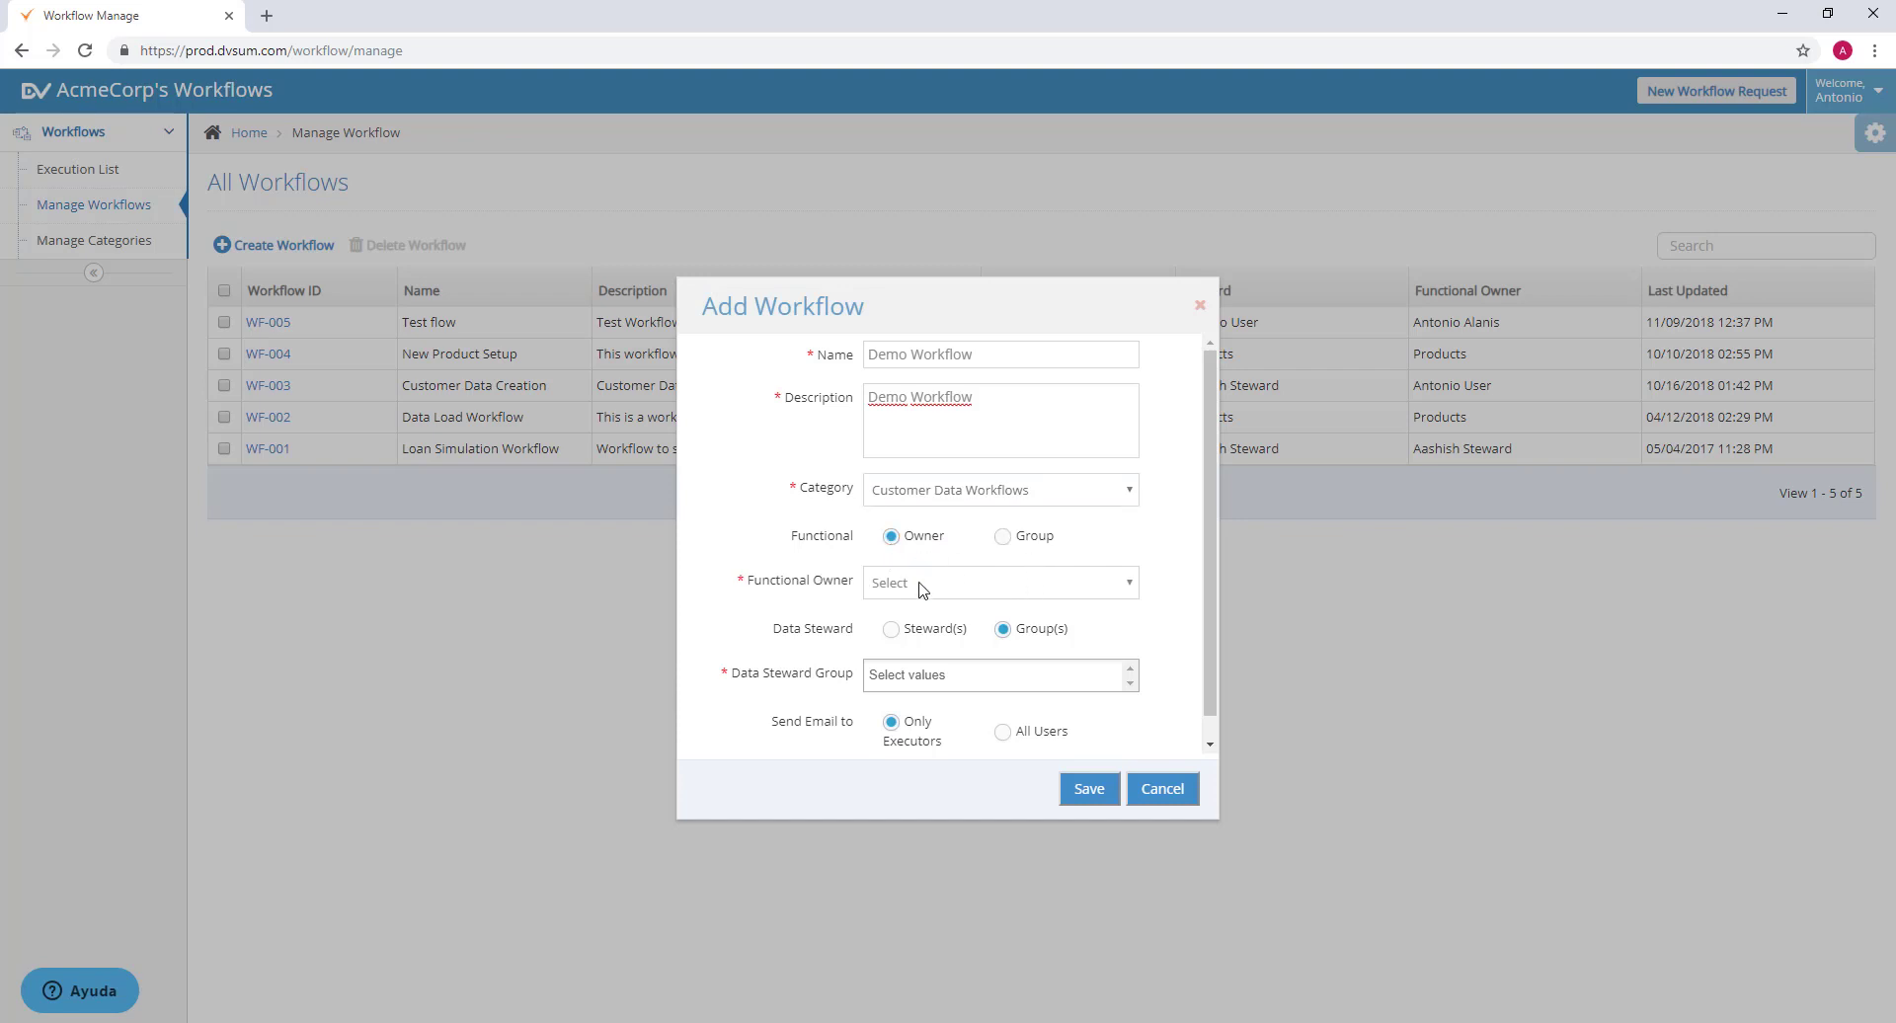
{"action": "left_click", "coordinate": [920, 585]}
{"action": "left_click", "coordinate": [940, 668]}
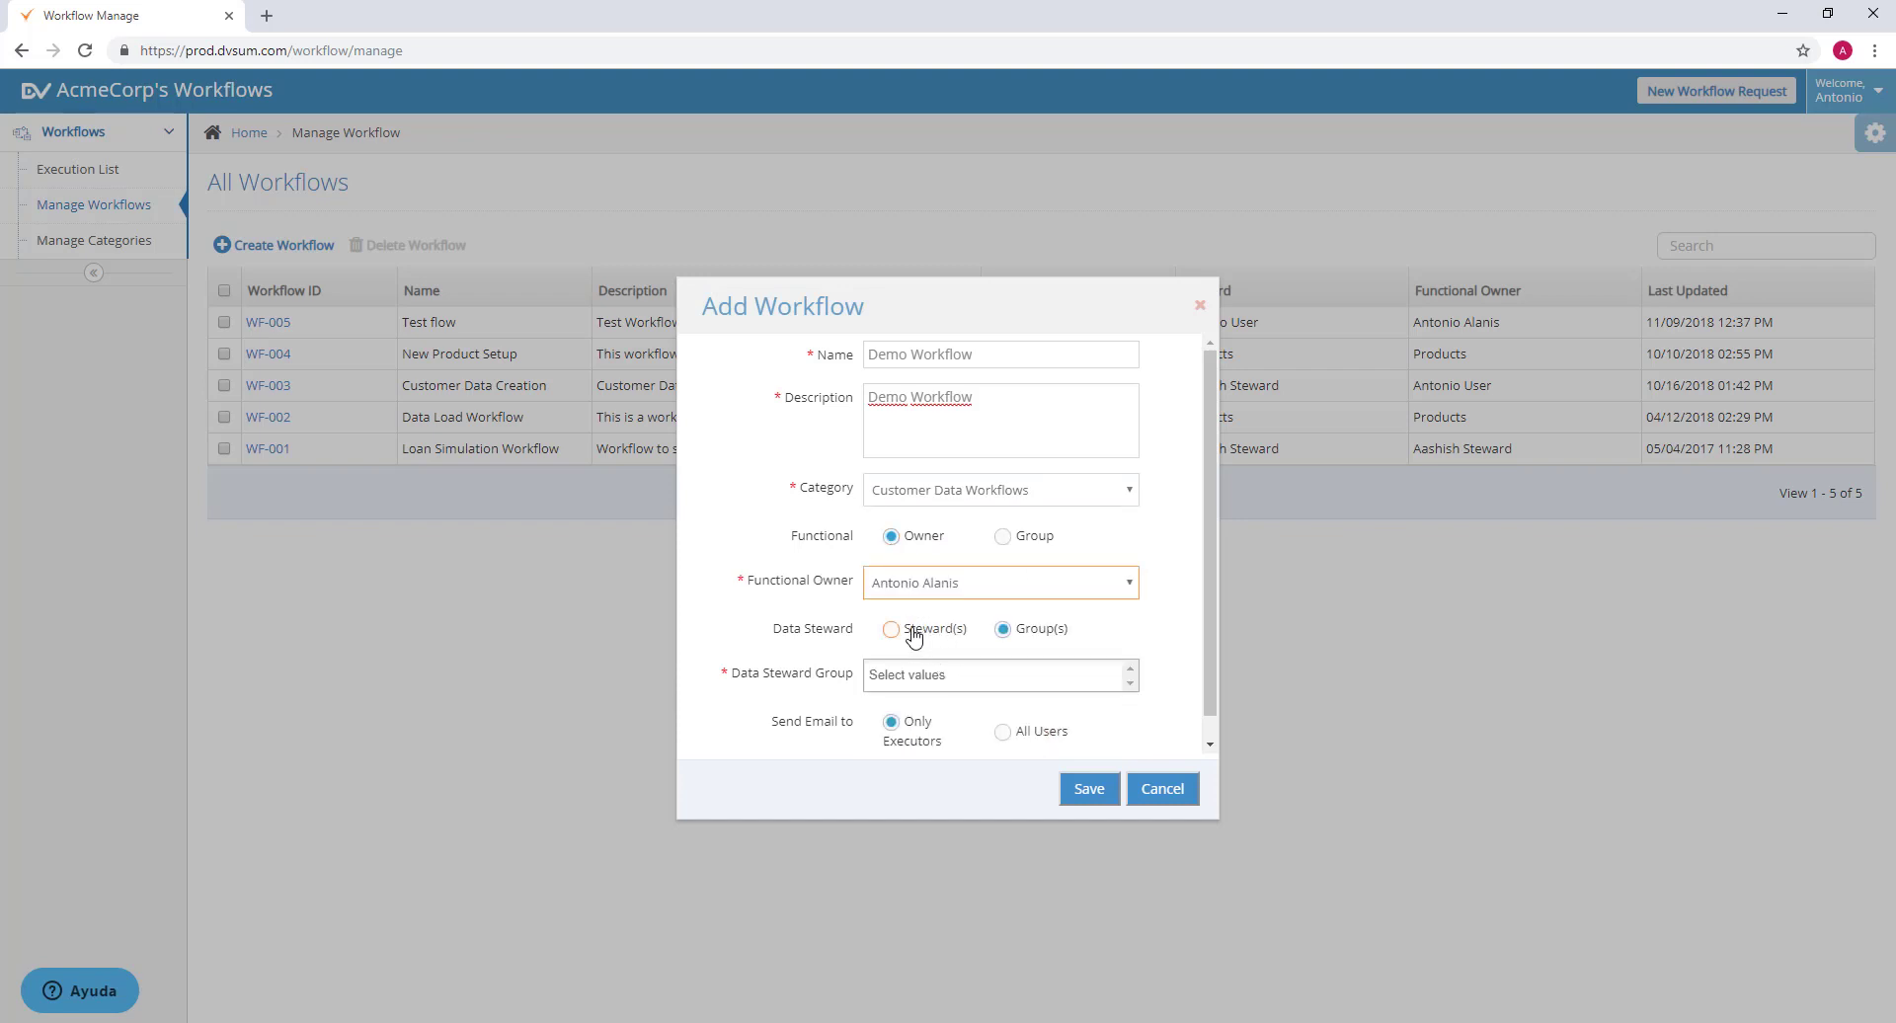
{"action": "left_click", "coordinate": [916, 637]}
{"action": "left_click", "coordinate": [923, 674]}
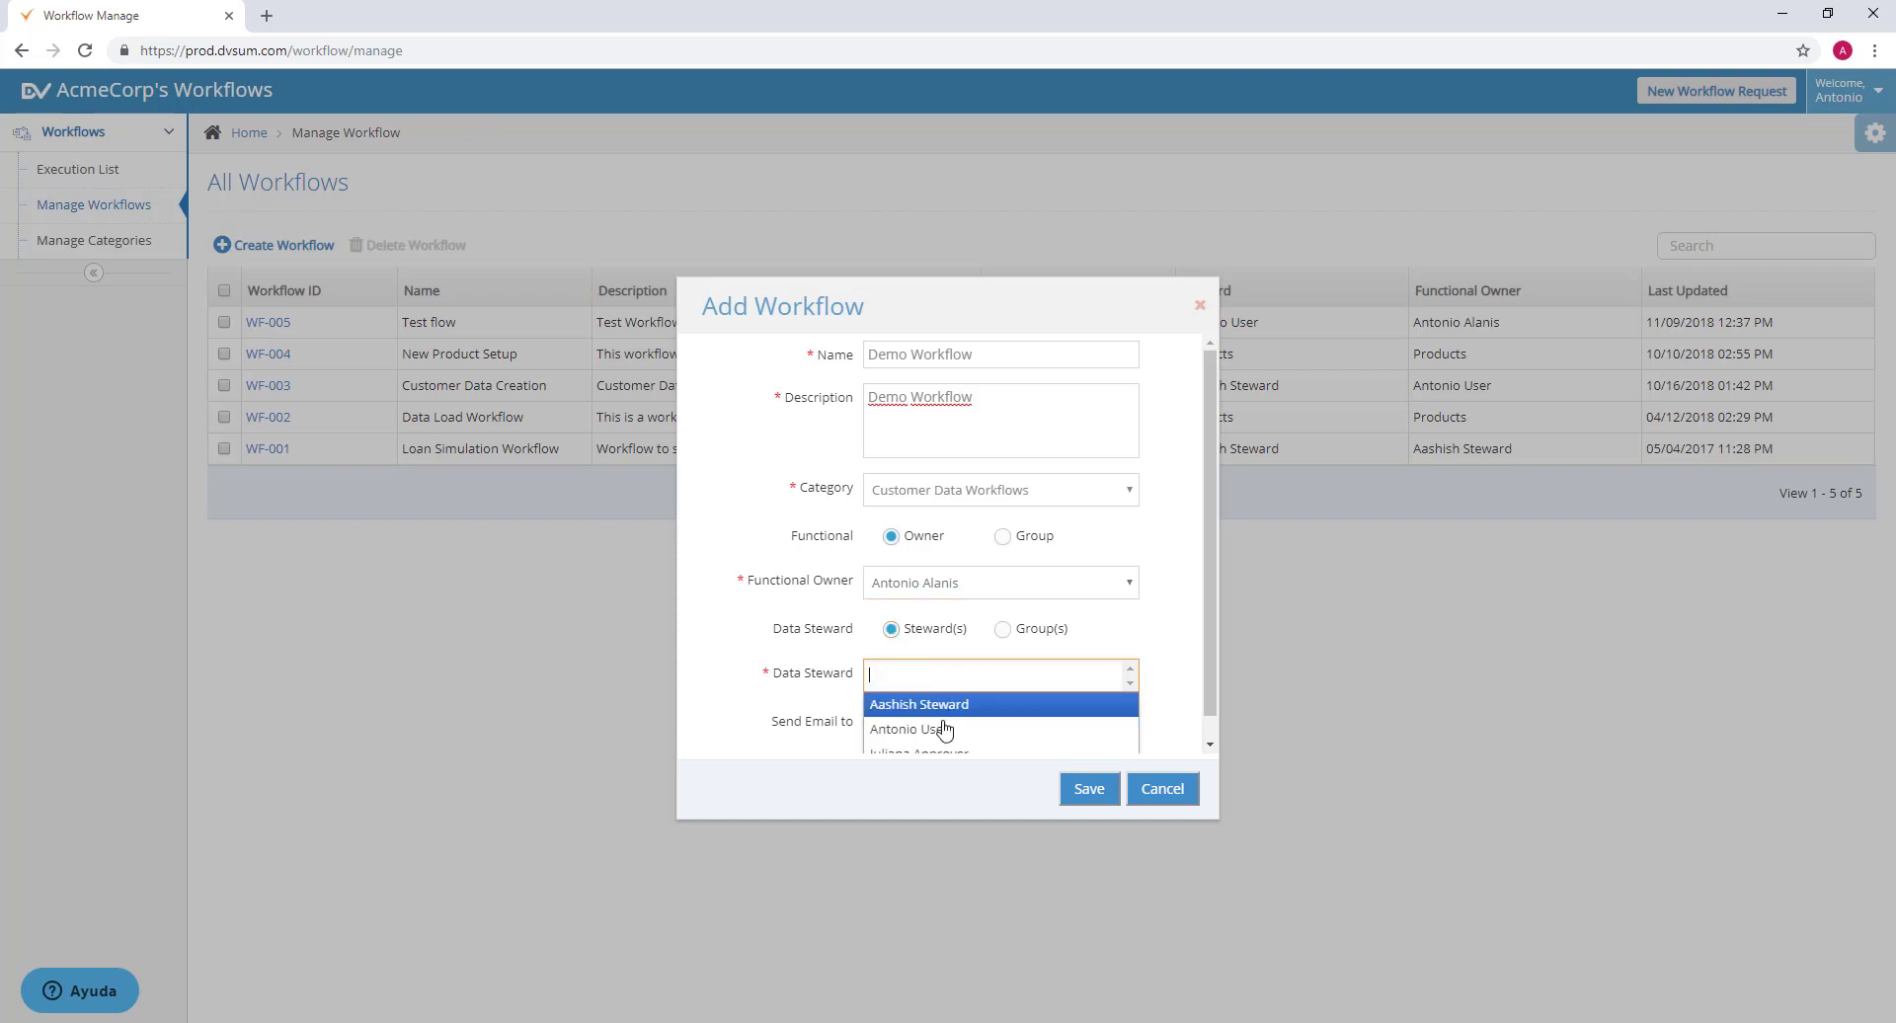
{"action": "left_click", "coordinate": [940, 729]}
{"action": "scroll", "coordinate": [1149, 592], "scroll_direction": "down", "scroll_amount": 1}
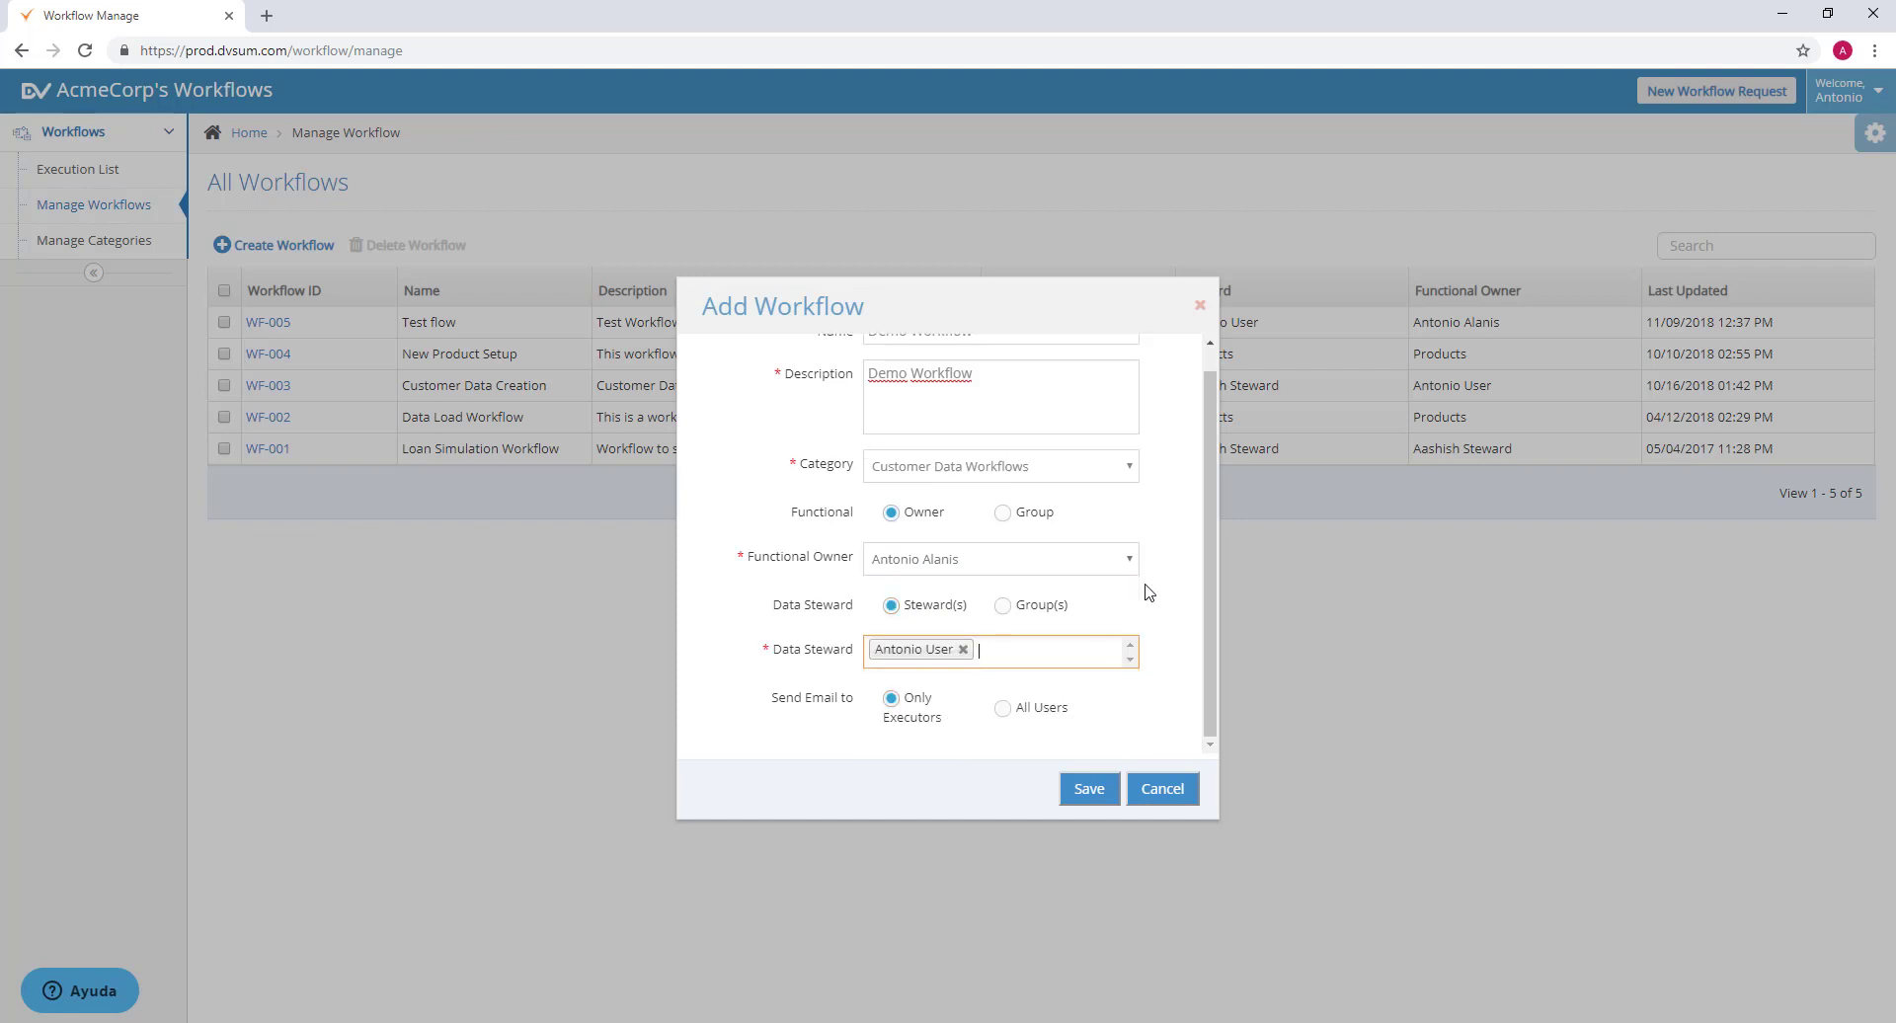
{"action": "left_click", "coordinate": [891, 699]}
{"action": "left_click", "coordinate": [1089, 789]}
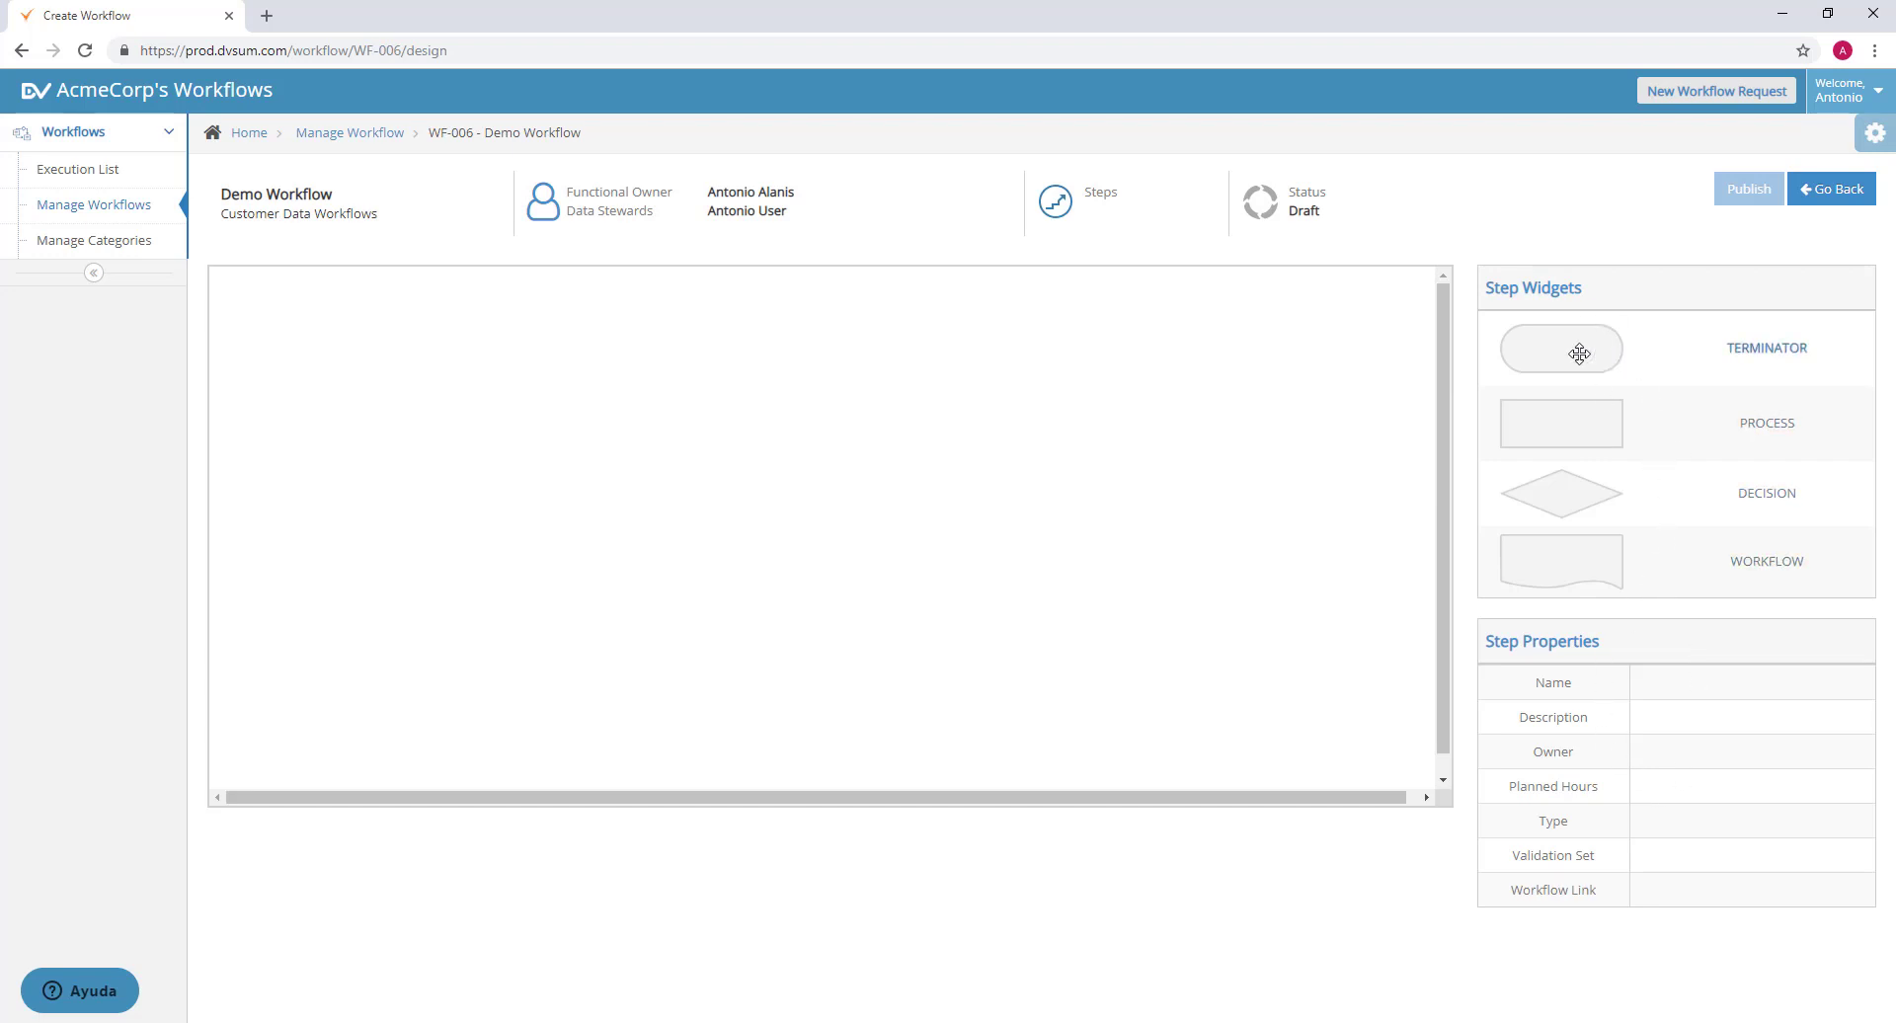
Add a terminator named "Start" of type Start on the left side of the workflow canvas.
{"action": "left_click_drag", "start_coordinate": [1580, 353], "coordinate": [448, 462]}
{"action": "left_click", "coordinate": [909, 472]}
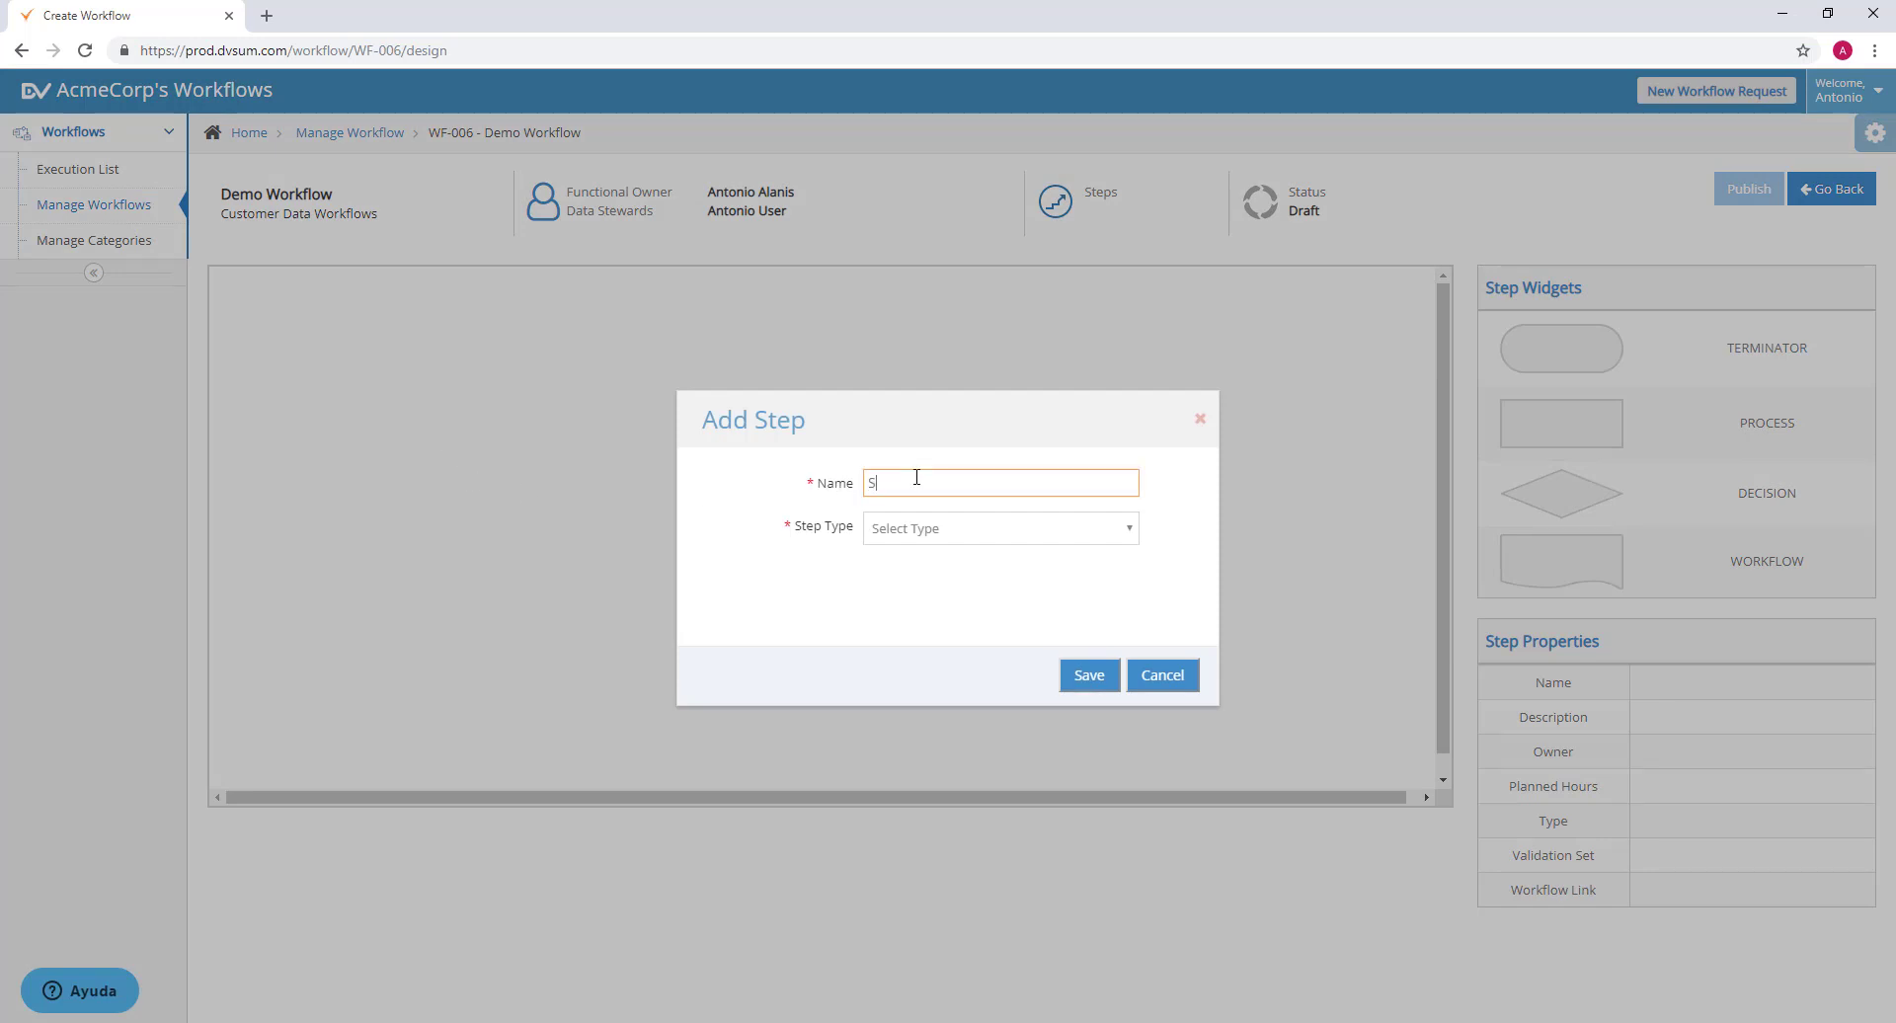
{"action": "left_click", "coordinate": [928, 529]}
{"action": "left_click", "coordinate": [928, 573]}
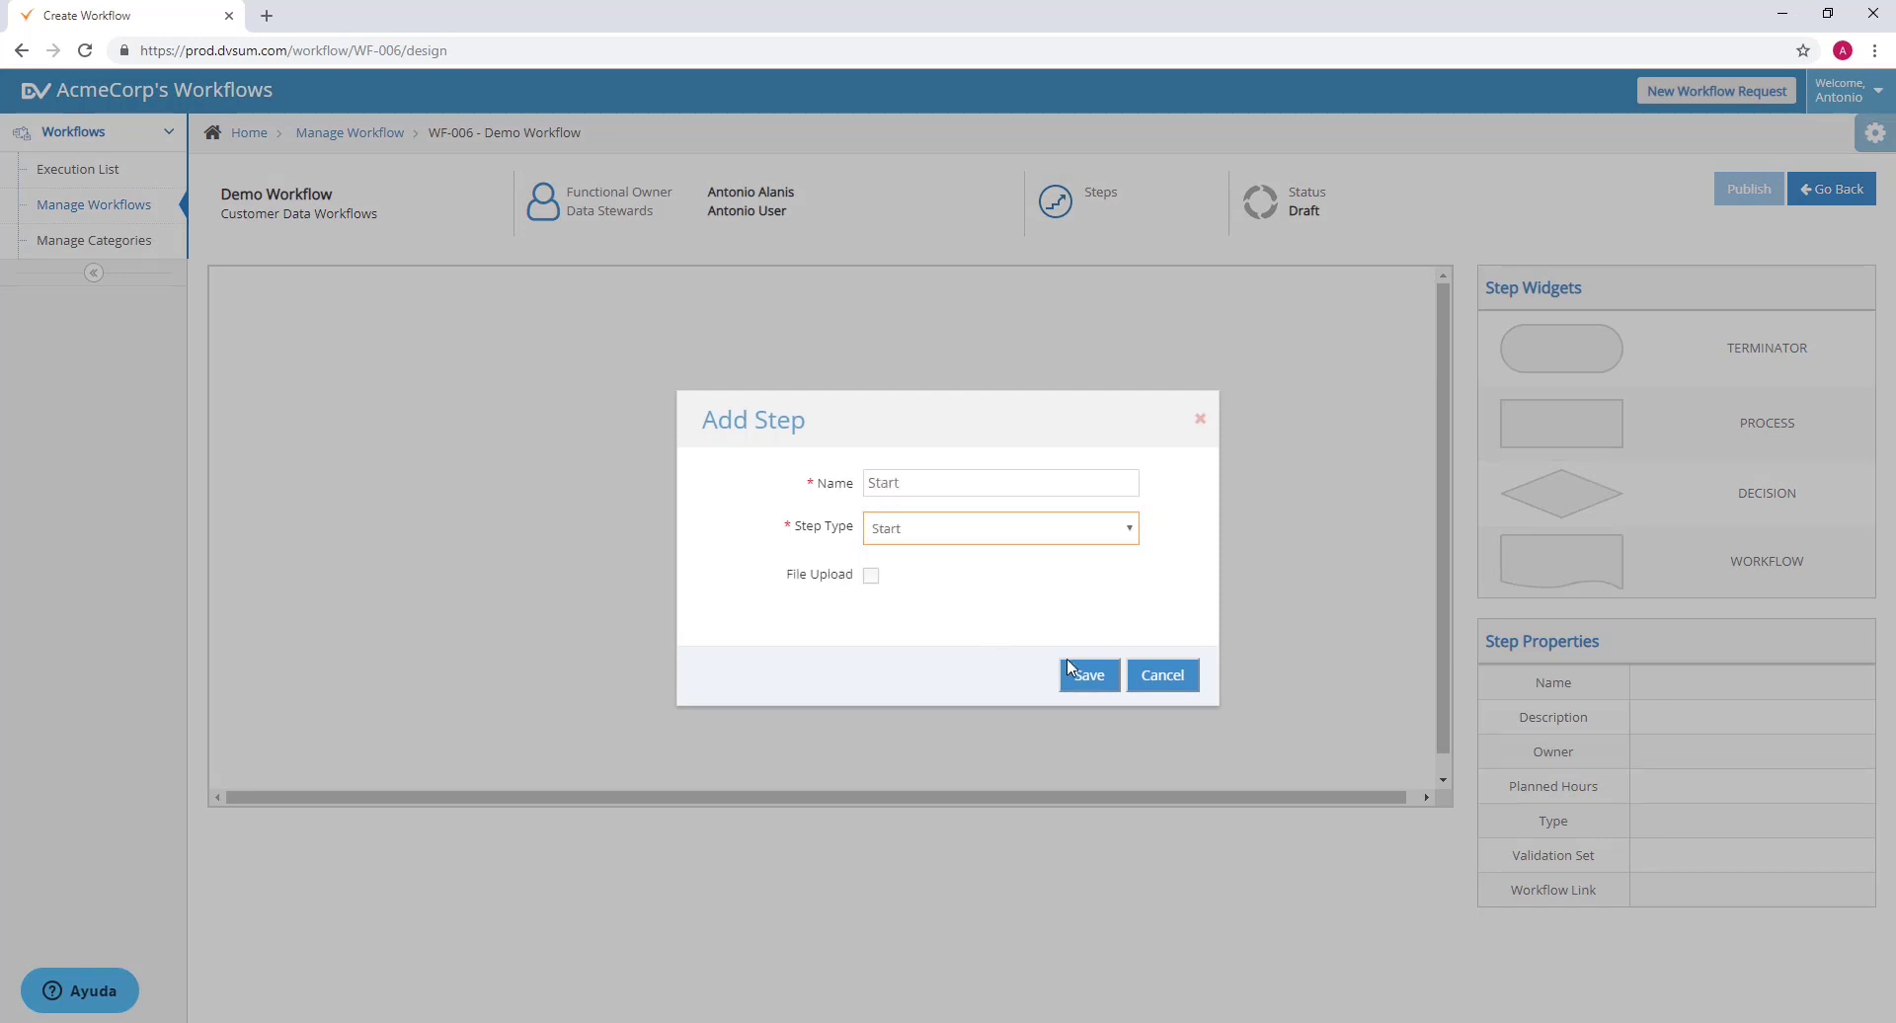
{"action": "left_click", "coordinate": [1094, 680]}
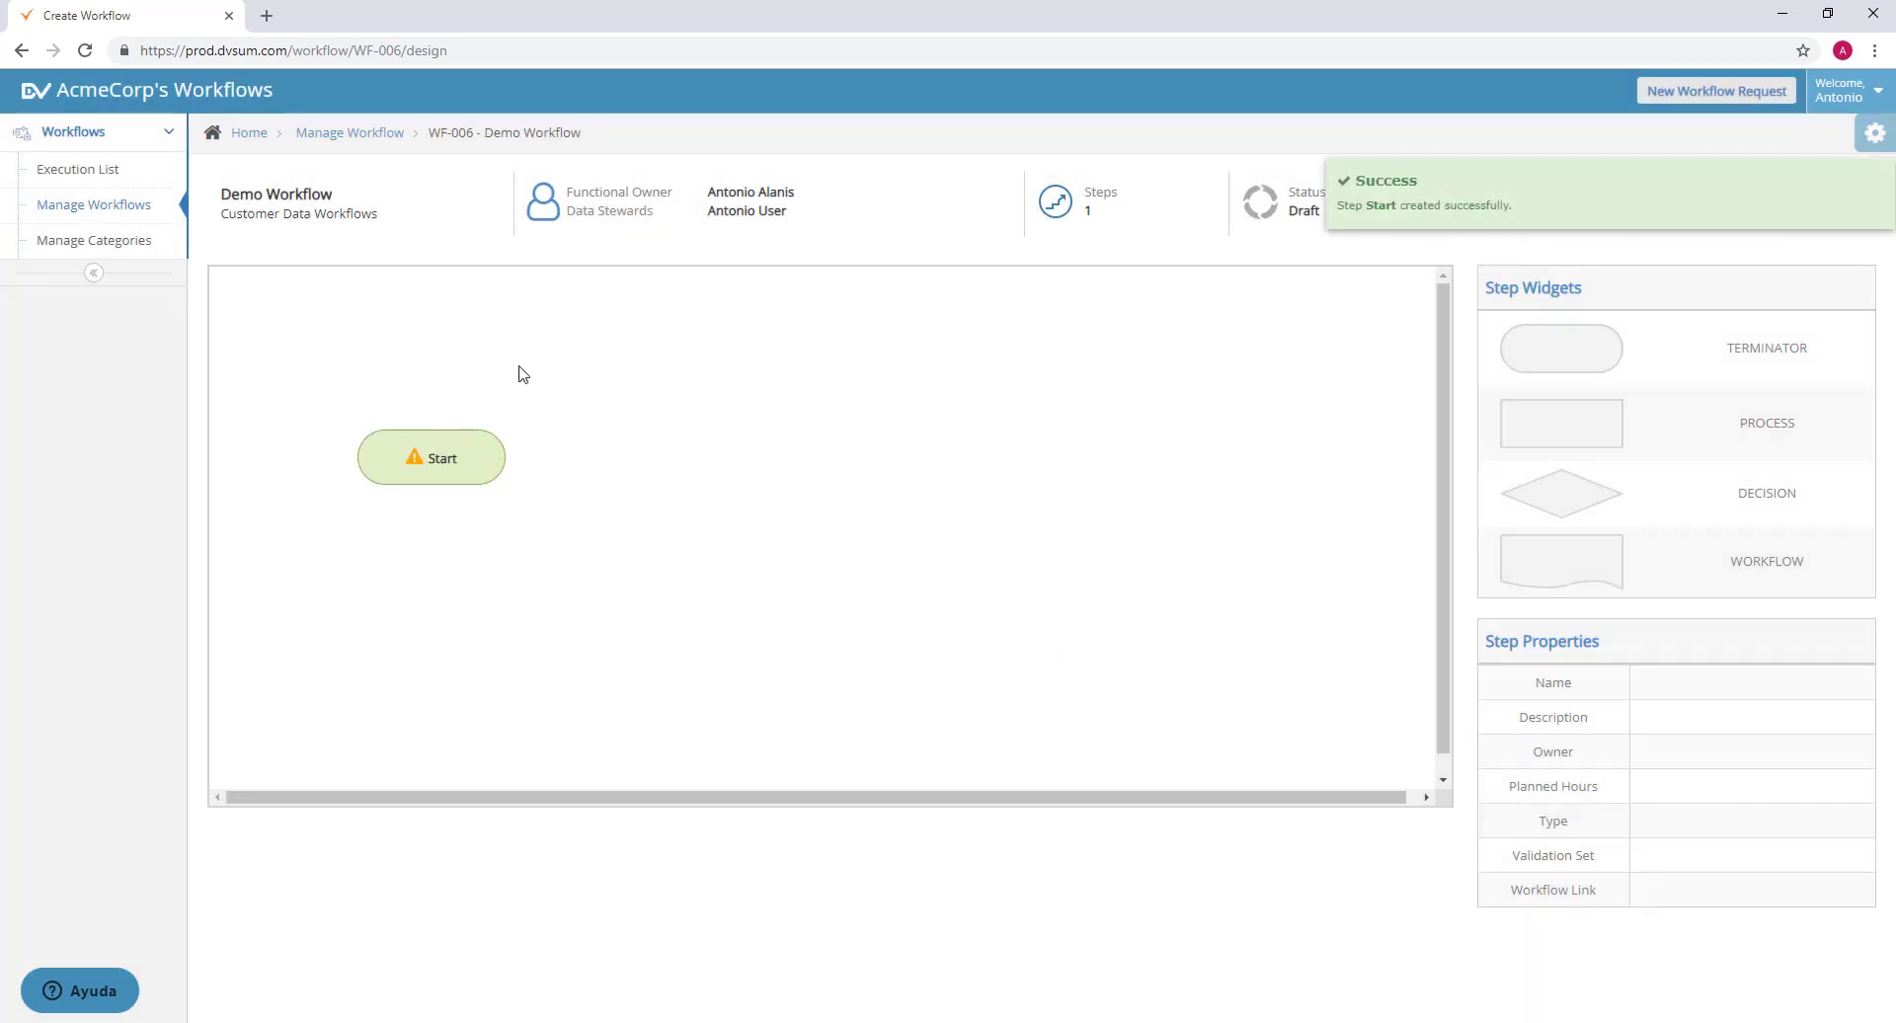
Add a terminator named "End" of type End, well to the right of the Start step.
{"action": "left_click_drag", "start_coordinate": [1558, 347], "coordinate": [1019, 464]}
{"action": "left_click", "coordinate": [987, 483]}
{"action": "type", "text": "End"}
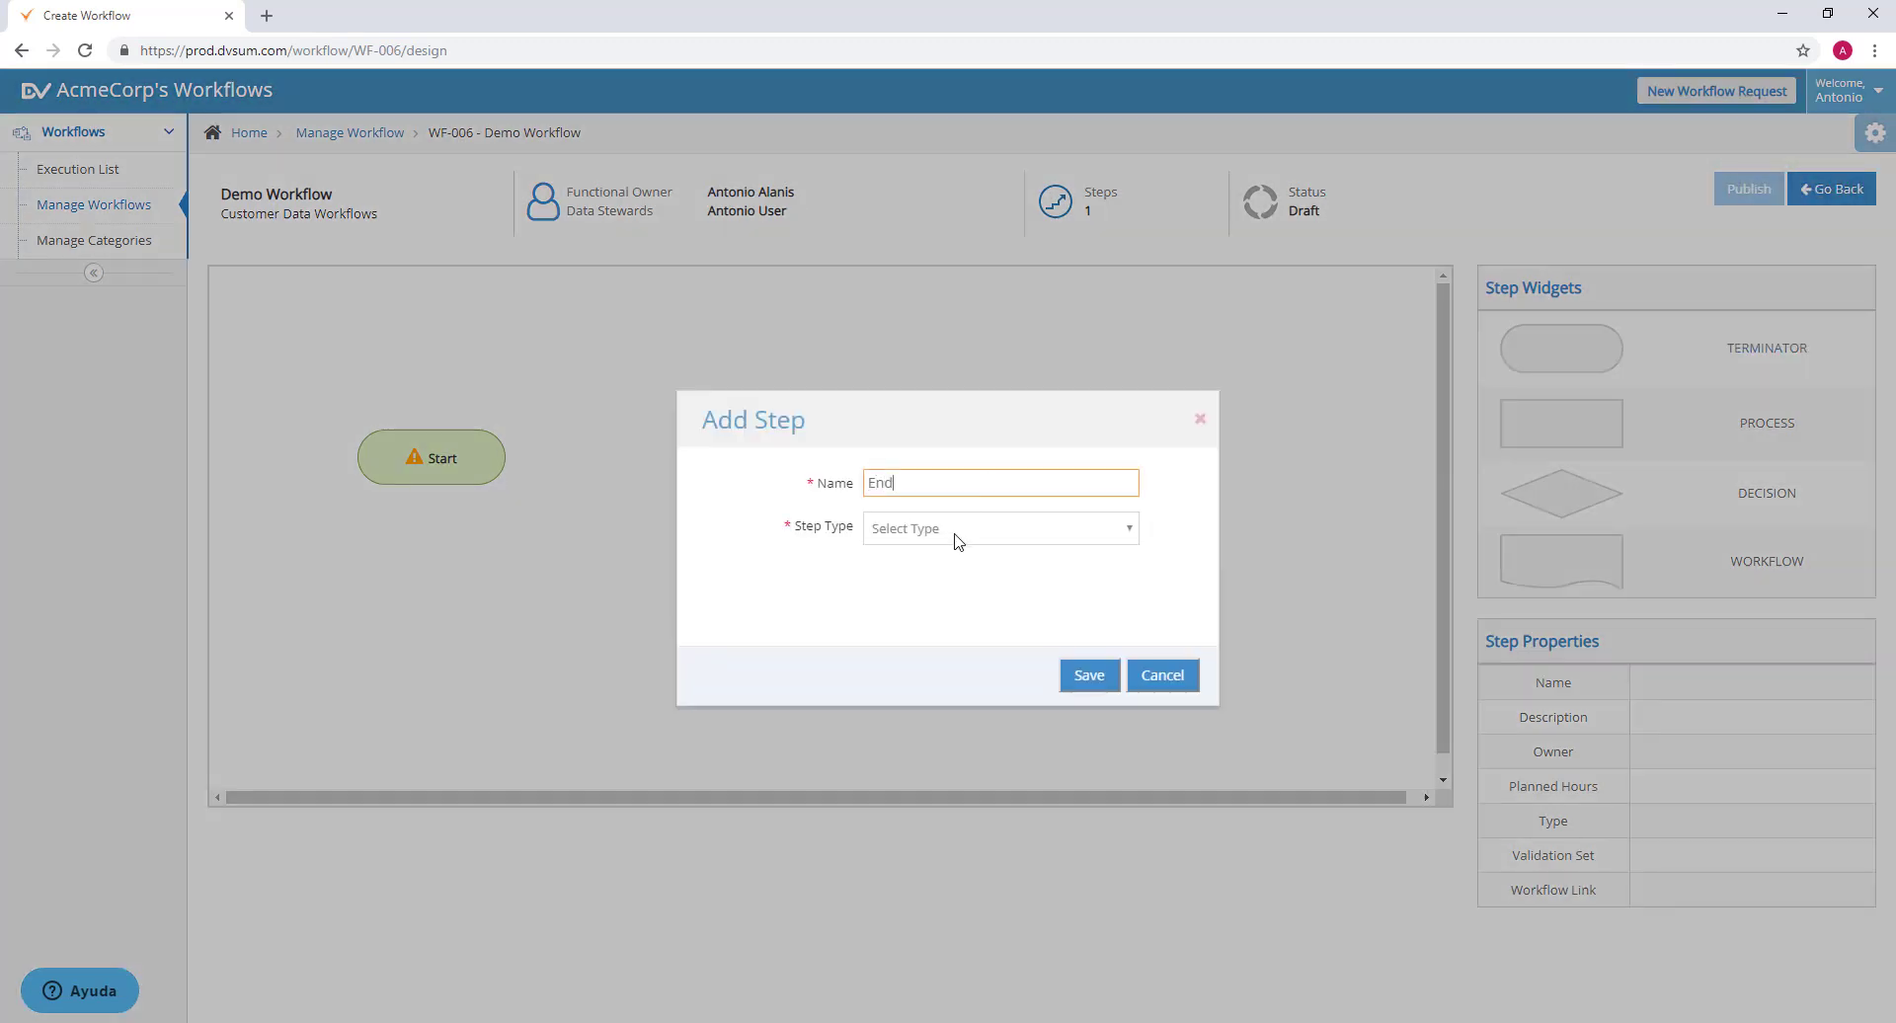
{"action": "left_click", "coordinate": [955, 529]}
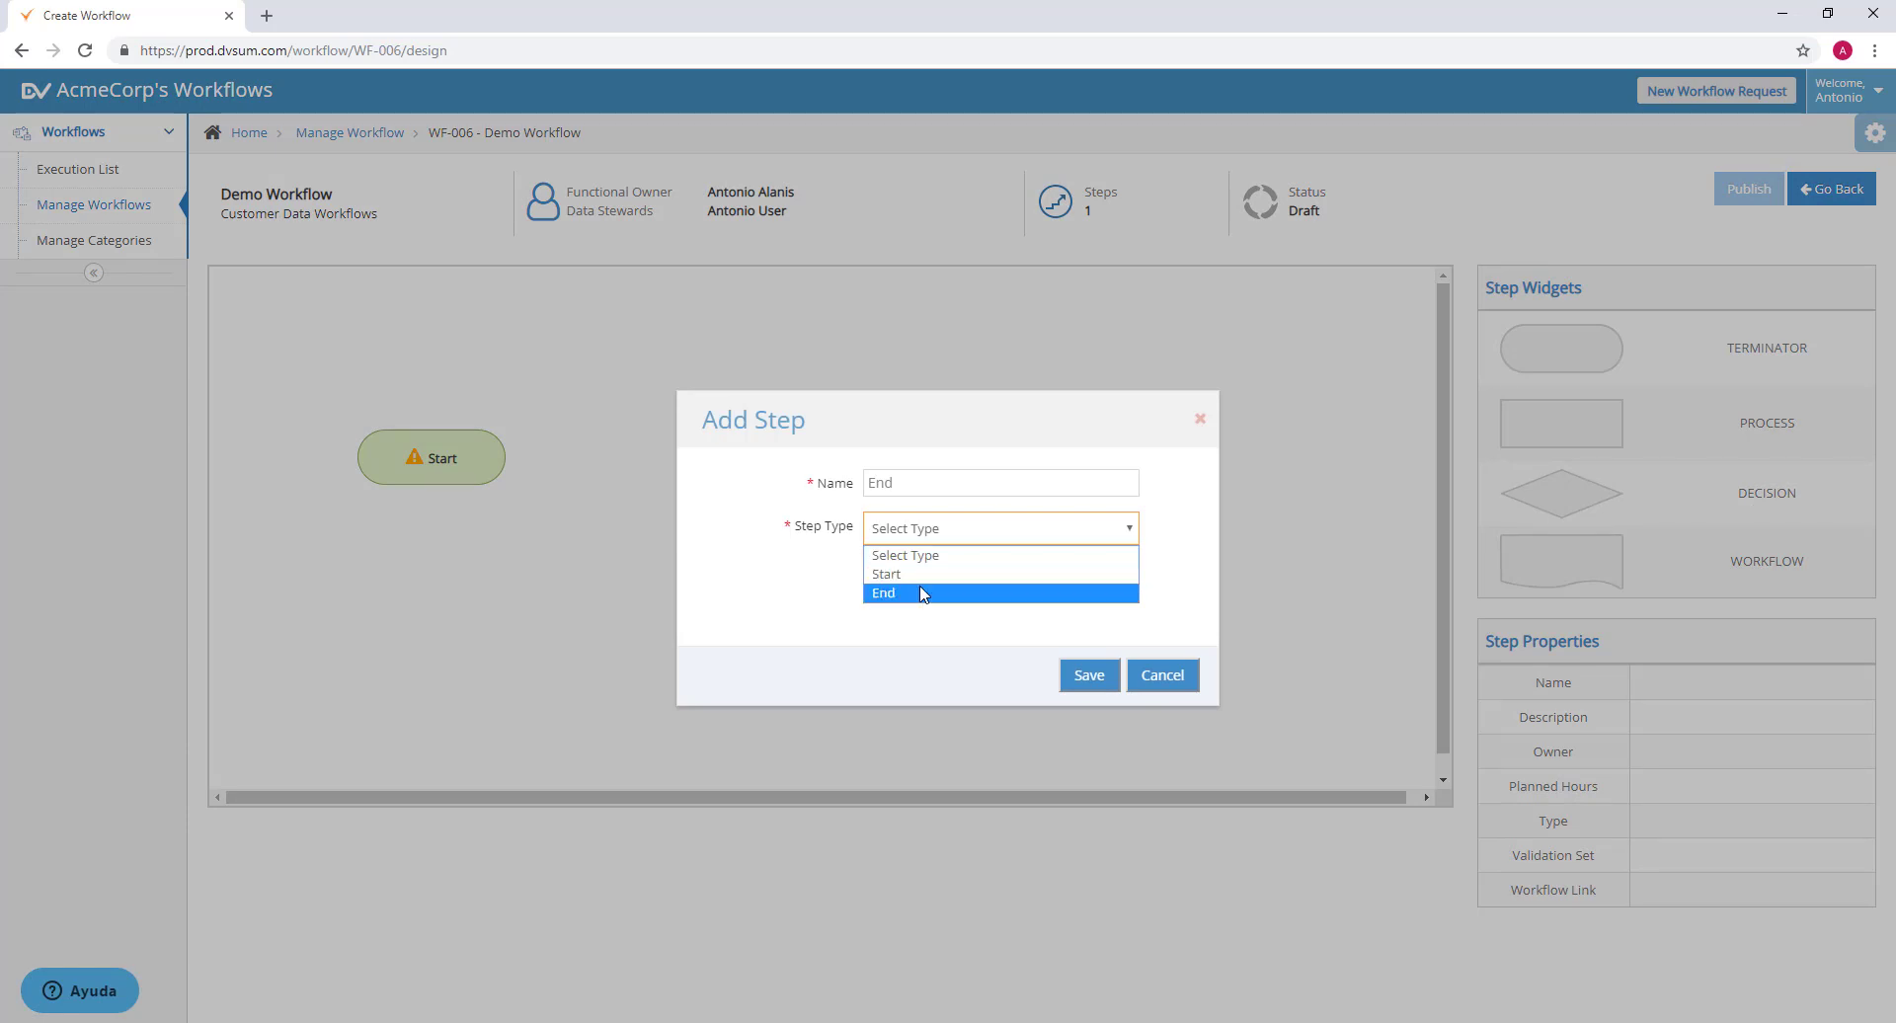
{"action": "left_click", "coordinate": [972, 591]}
{"action": "left_click", "coordinate": [1062, 675]}
{"action": "mouse_move", "coordinate": [435, 452]}
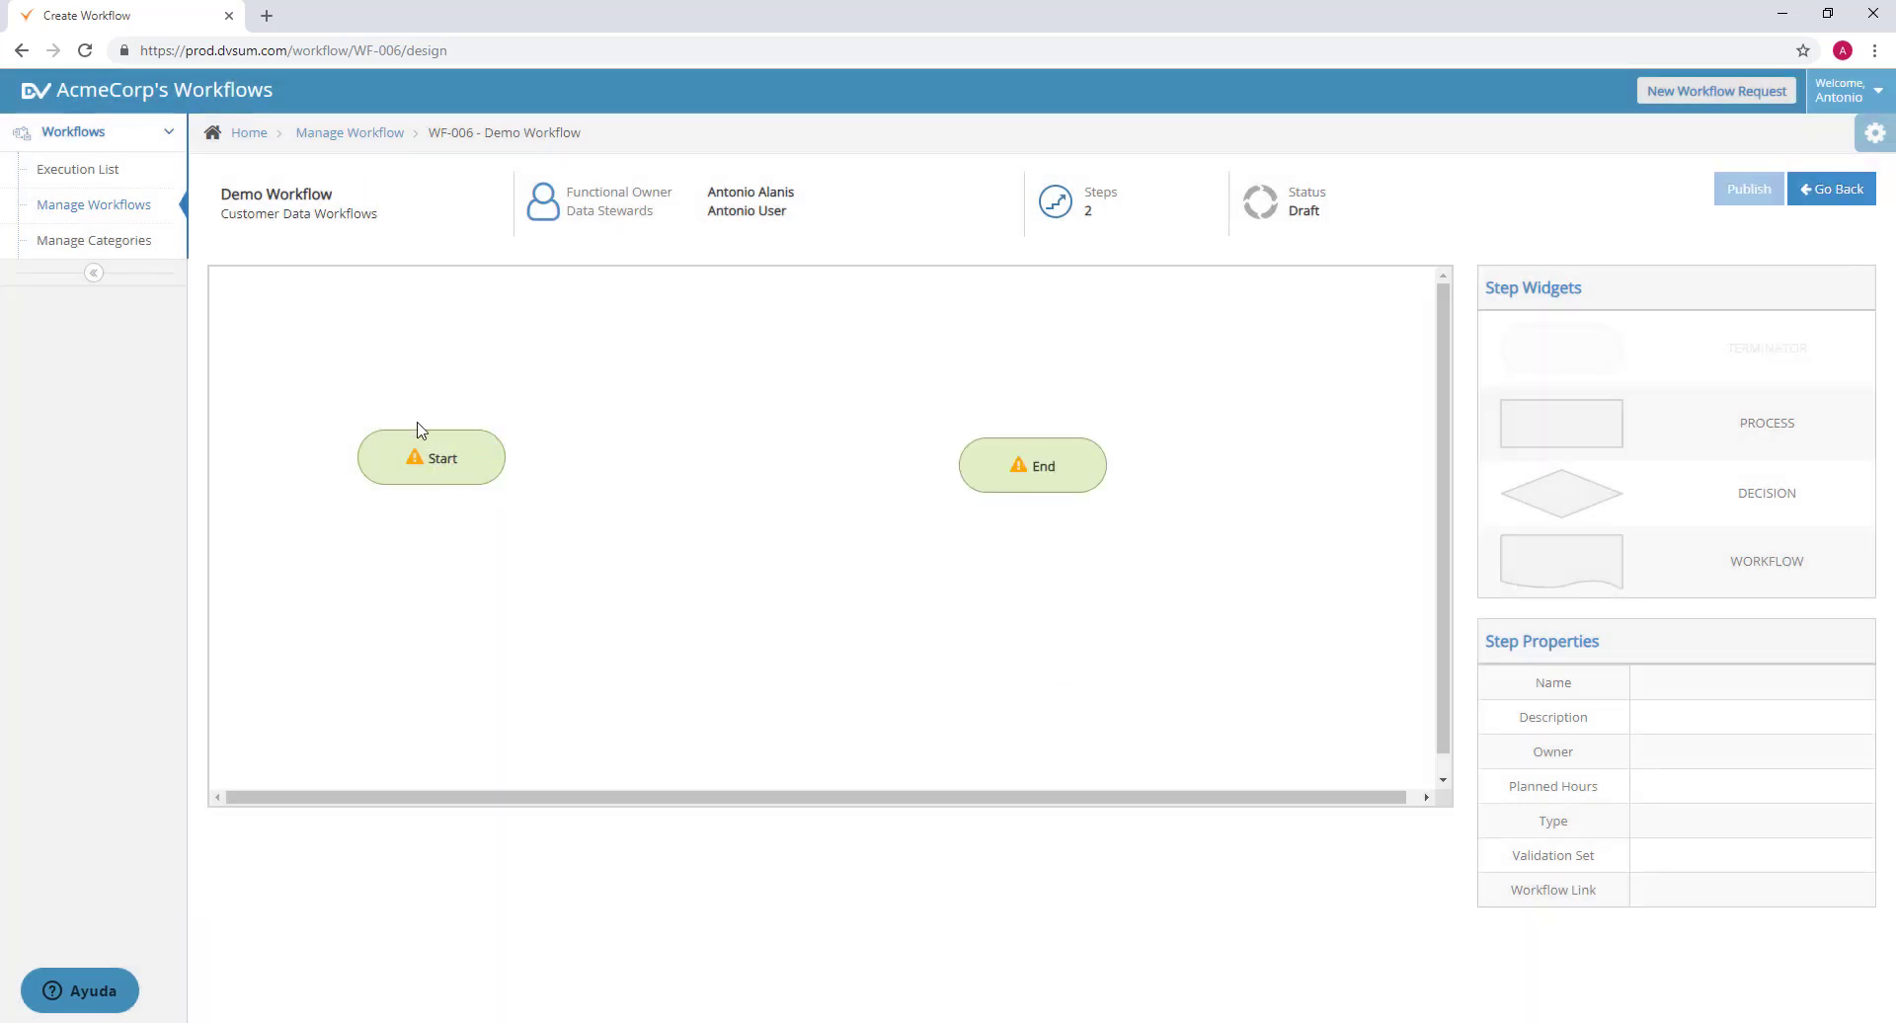
{"action": "left_click", "coordinate": [475, 438]}
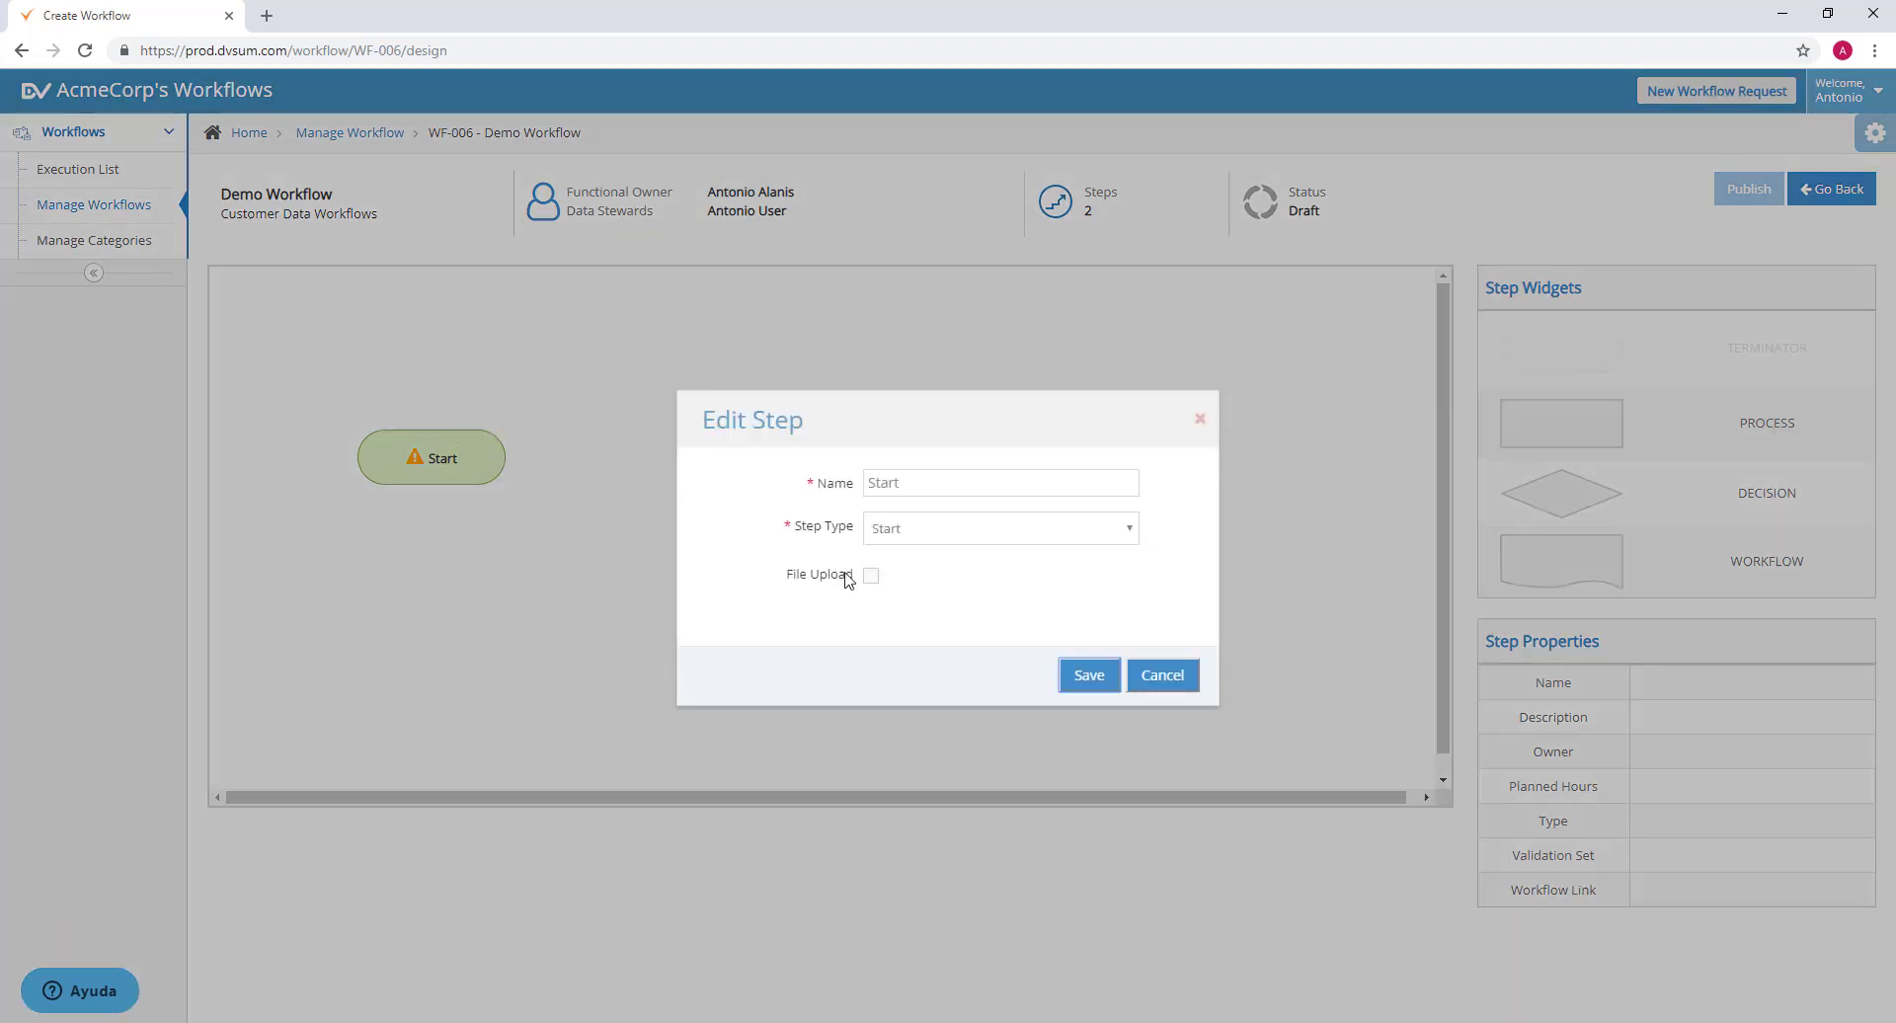
{"action": "left_click", "coordinate": [871, 577]}
{"action": "scroll", "coordinate": [976, 554], "scroll_direction": "down", "scroll_amount": 1}
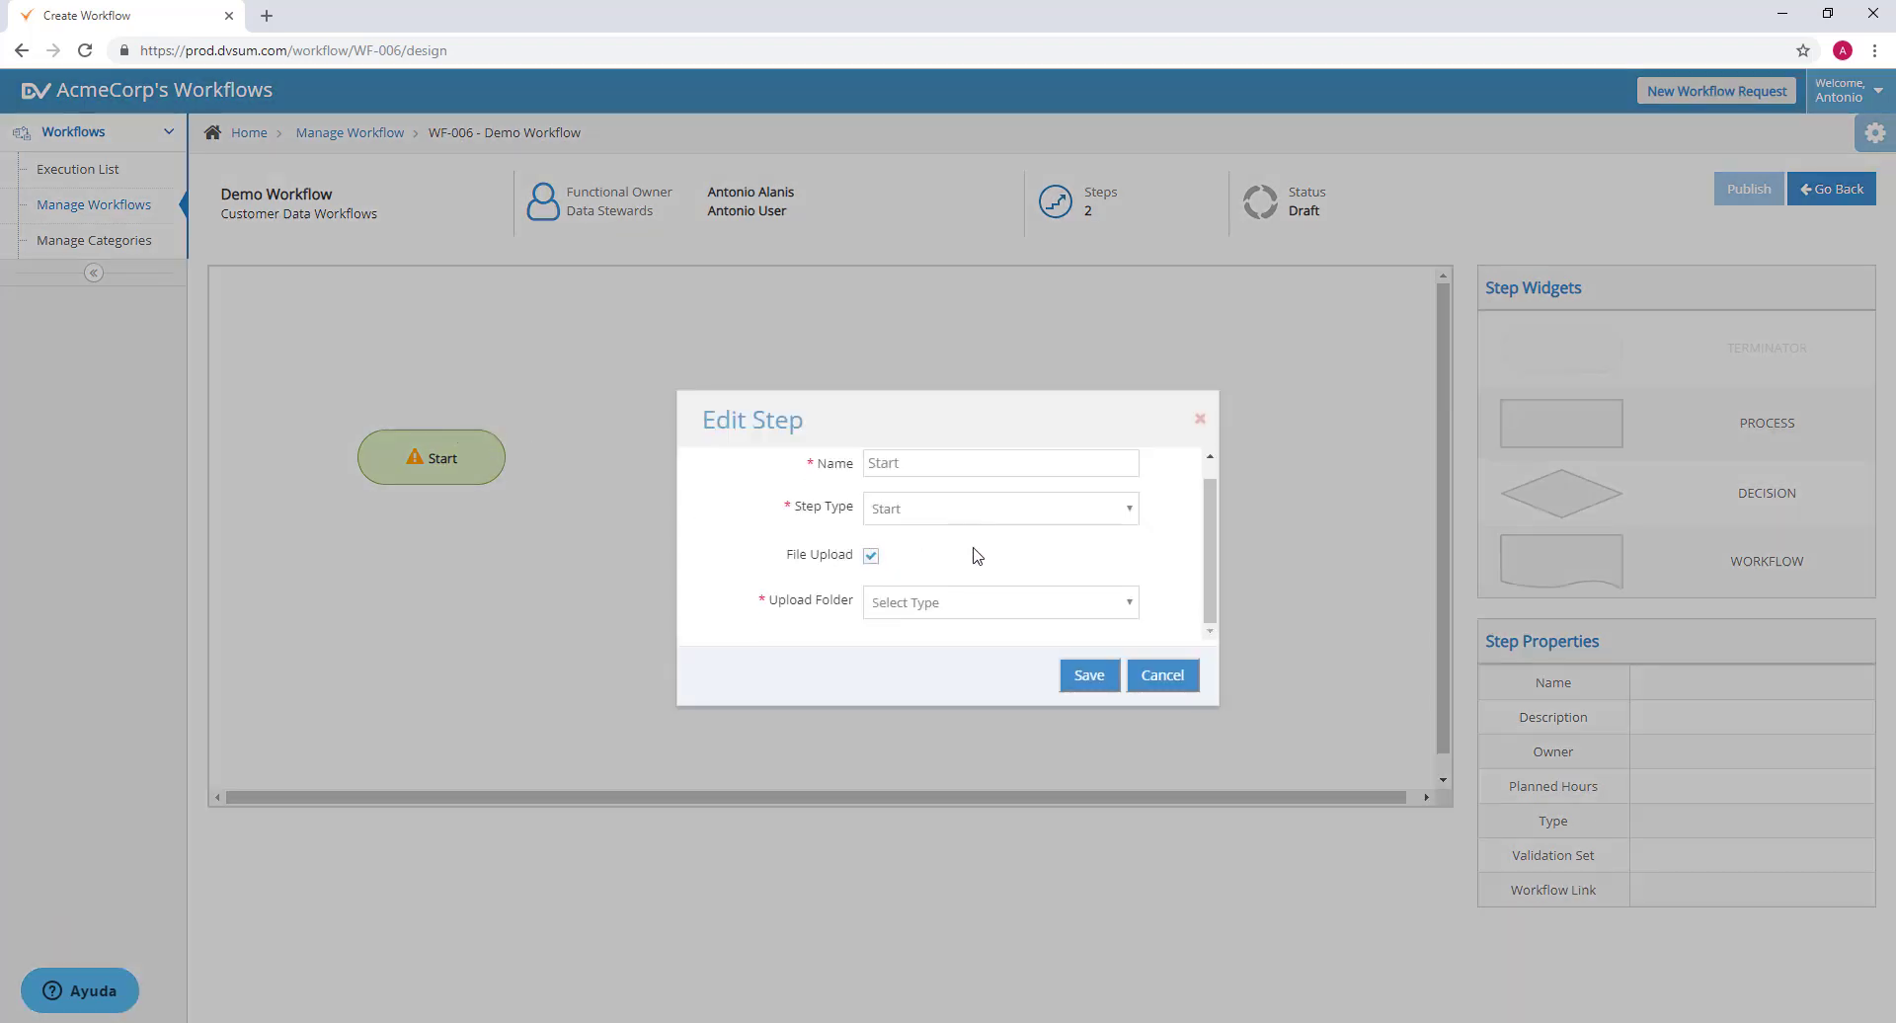
{"action": "left_click", "coordinate": [980, 614]}
{"action": "left_click", "coordinate": [958, 602]}
{"action": "left_click", "coordinate": [870, 558]}
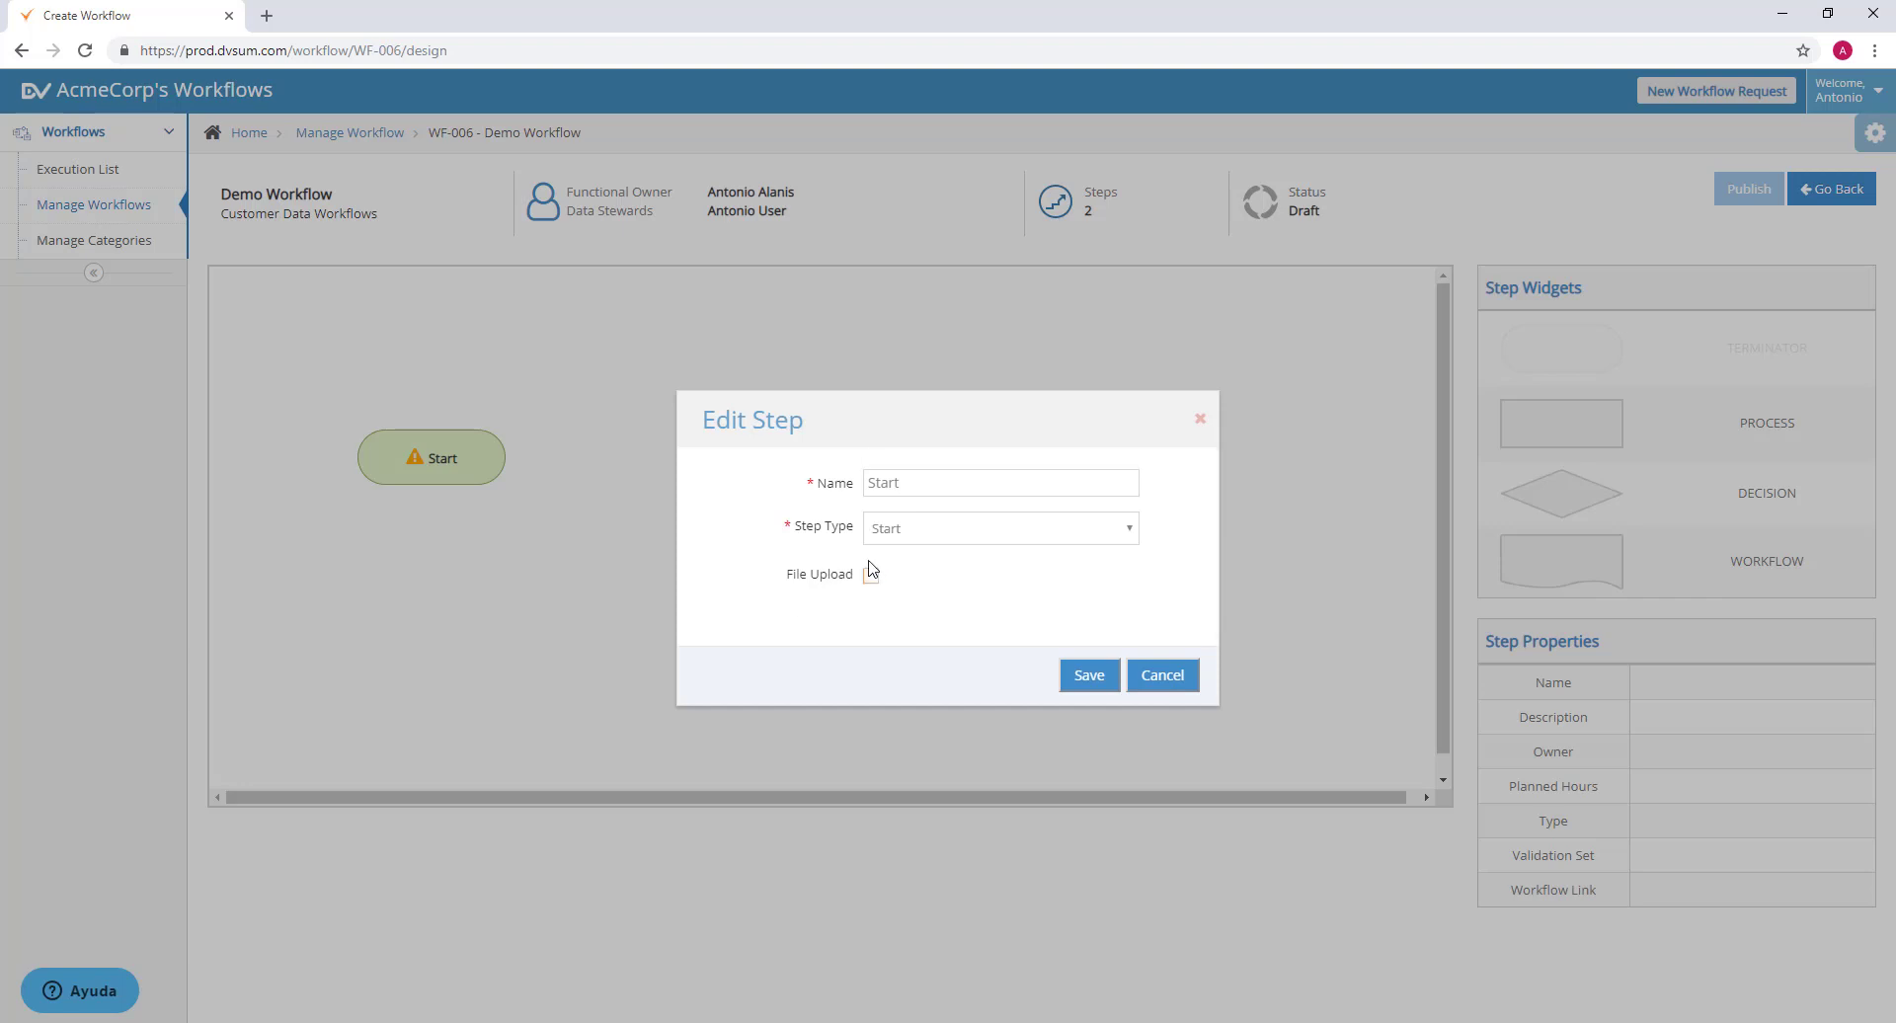
{"action": "left_click", "coordinate": [1151, 677]}
Place a process step between Start and End, entering "Process" as both its name and description.
{"action": "left_click_drag", "start_coordinate": [1580, 435], "coordinate": [739, 478]}
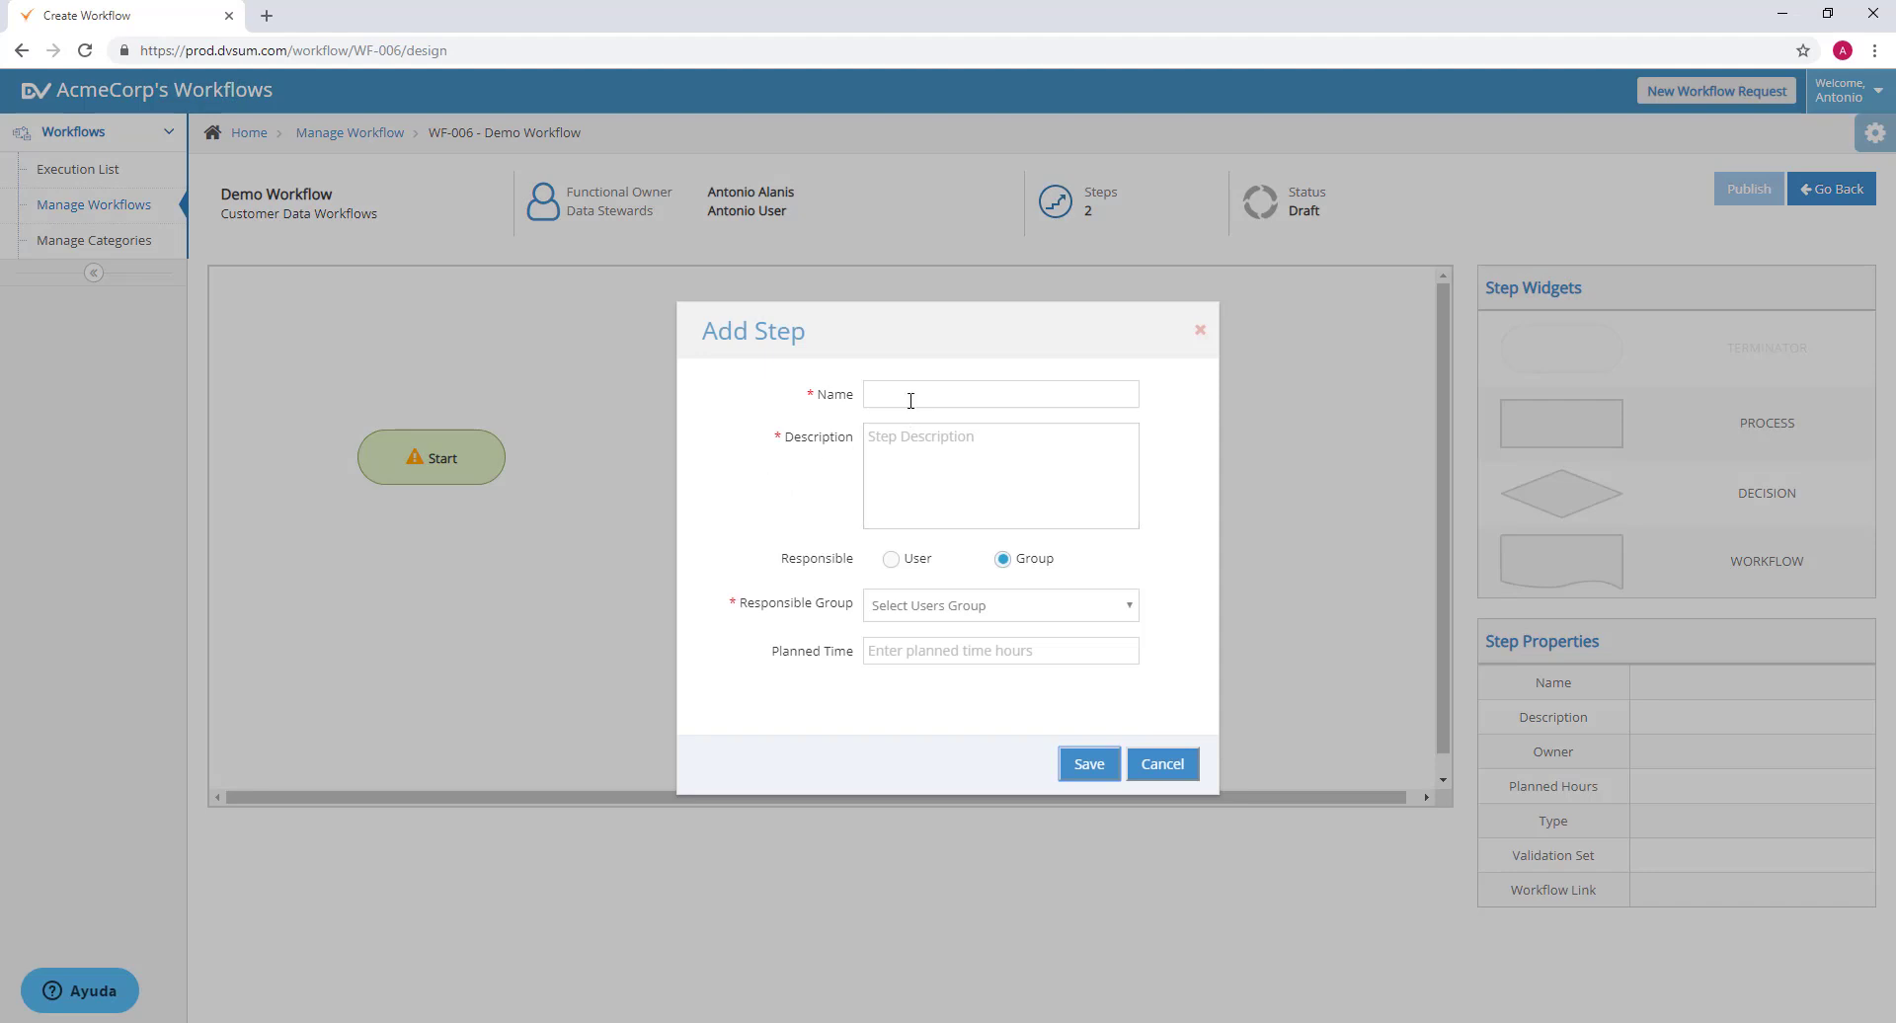
{"action": "left_click", "coordinate": [910, 398]}
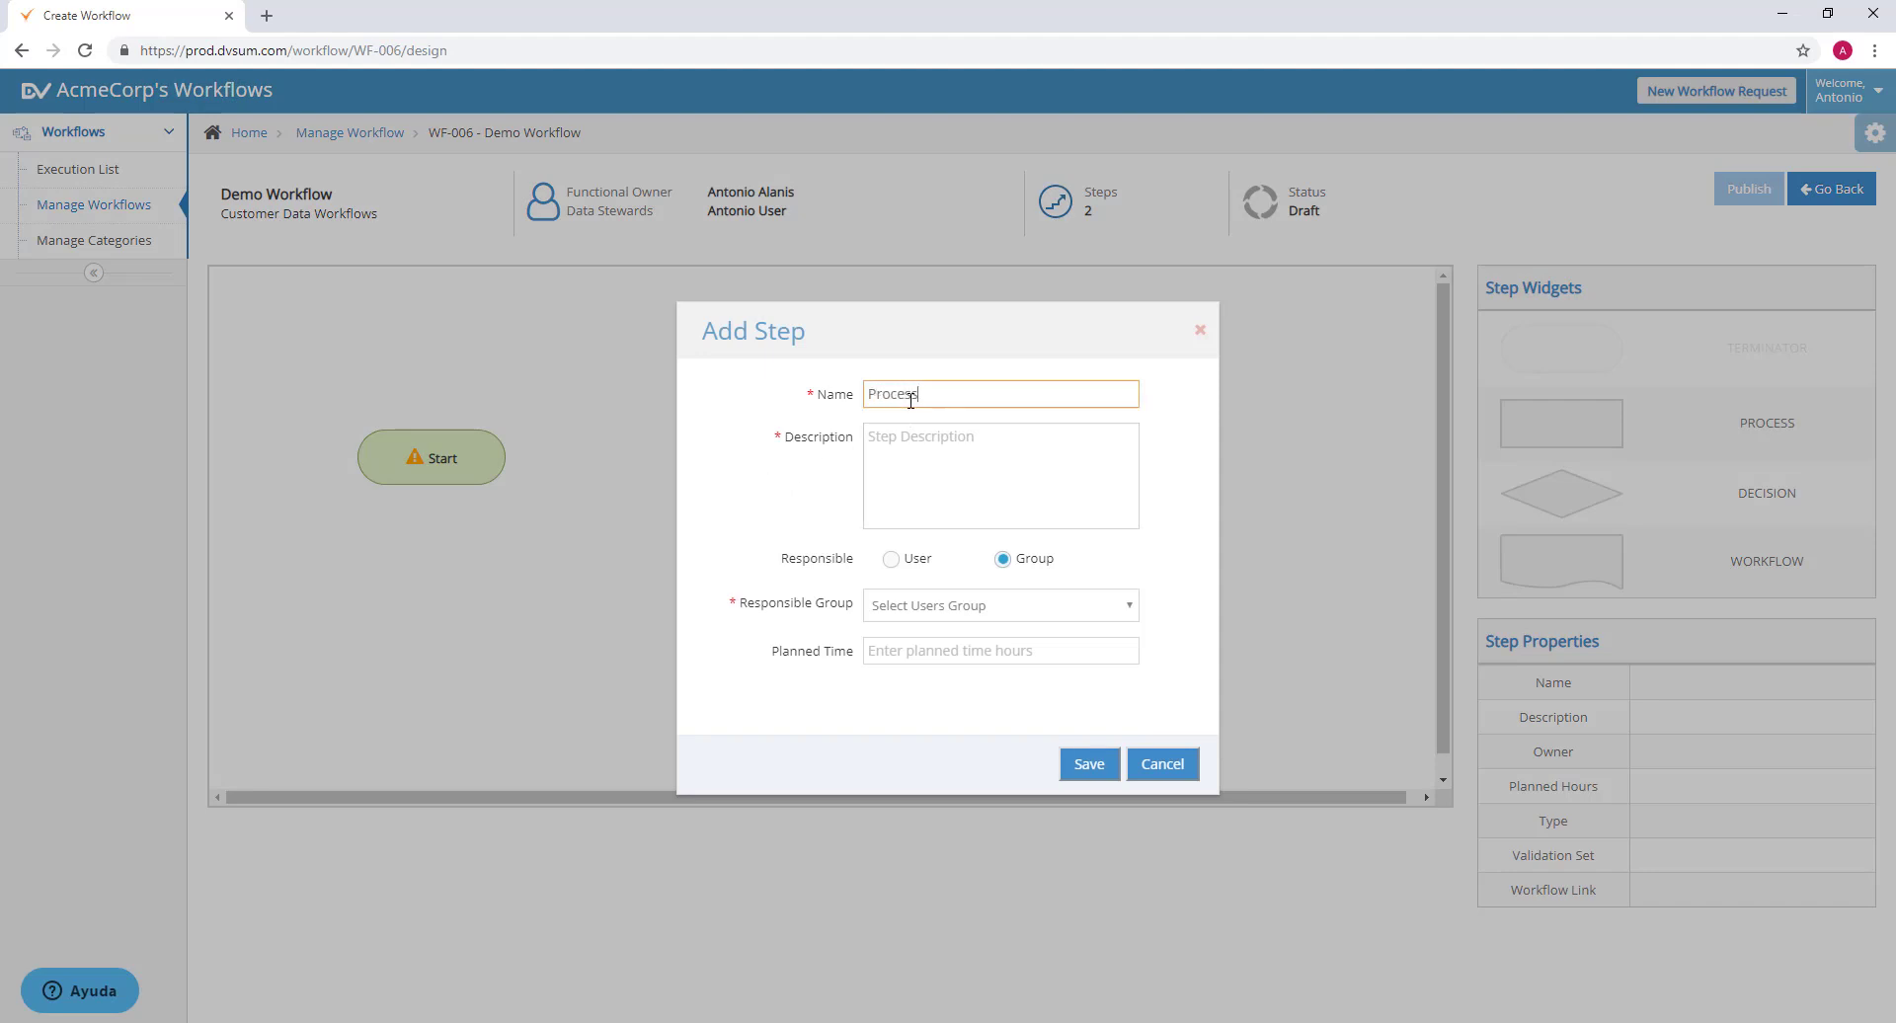
{"action": "double_click", "coordinate": [910, 398]}
{"action": "key", "text": "ctrl+c"}
{"action": "left_click", "coordinate": [917, 439]}
{"action": "key", "text": "ctrl+v"}
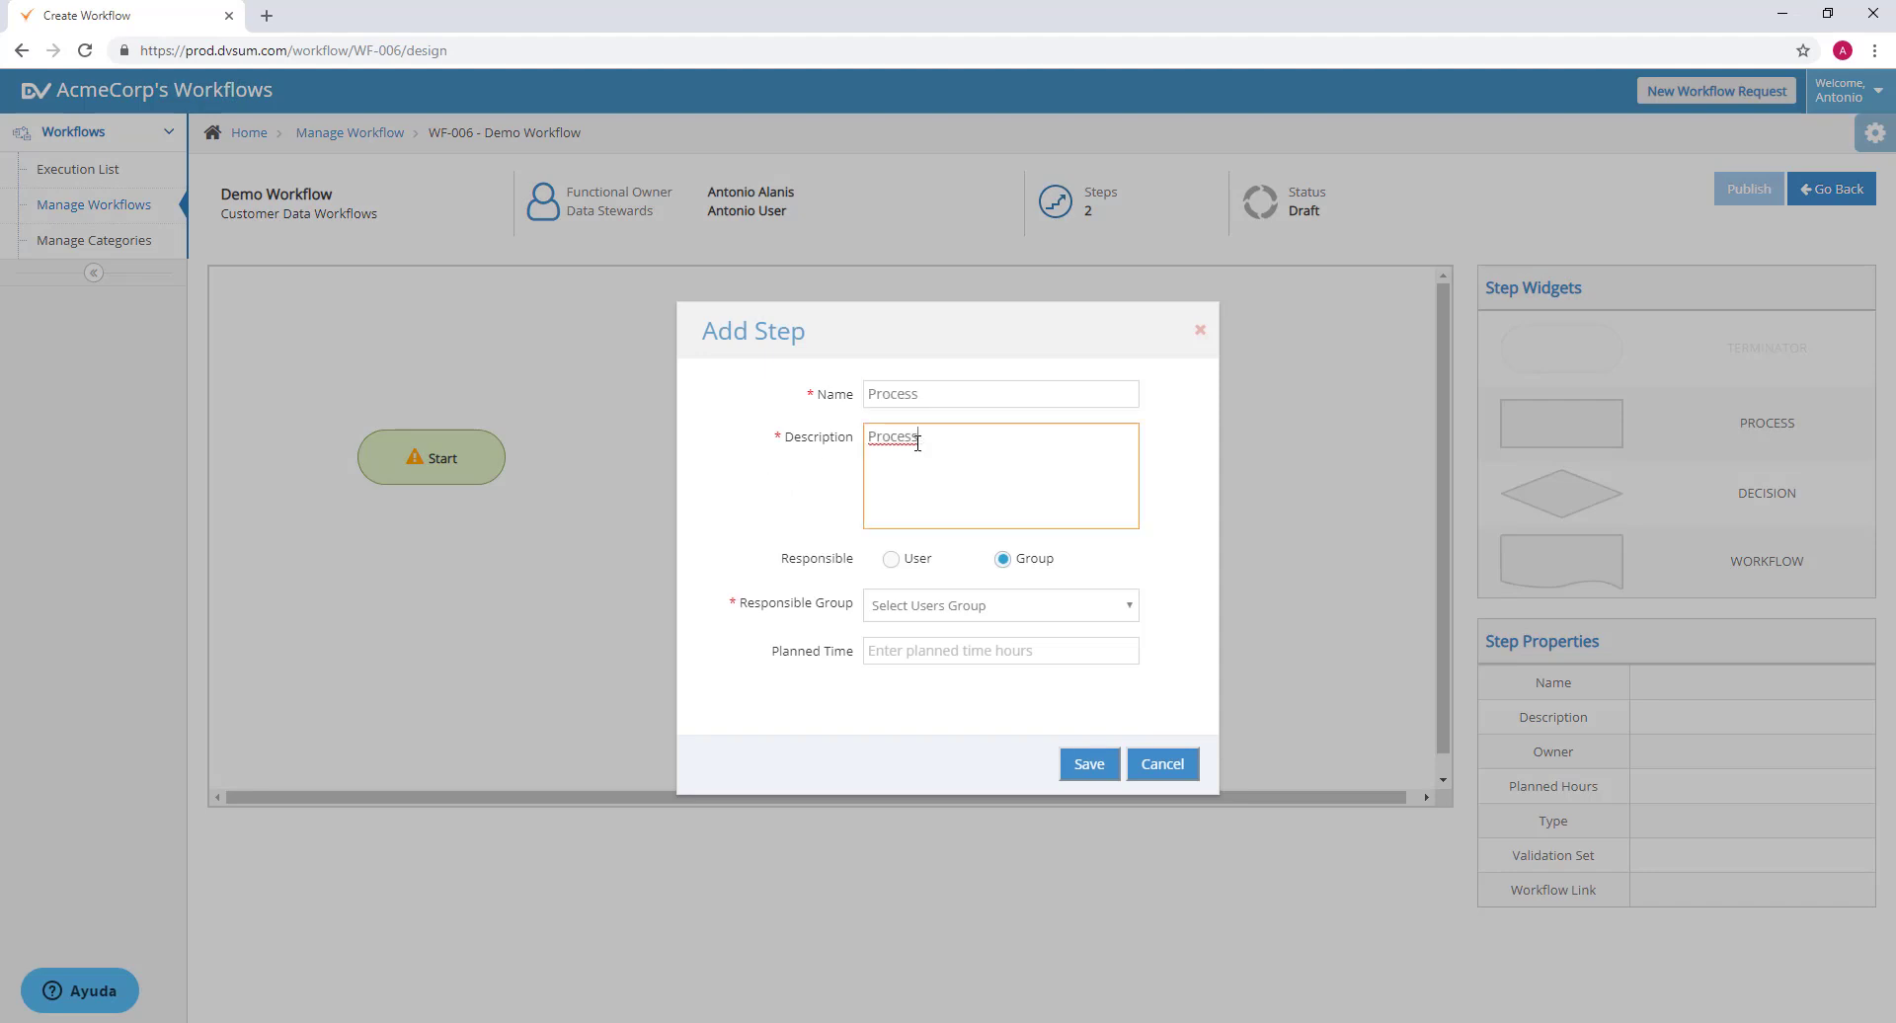
Make an individual user responsible for the process step, set its planned time to 4 hours, and save it.
{"action": "left_click", "coordinate": [892, 558]}
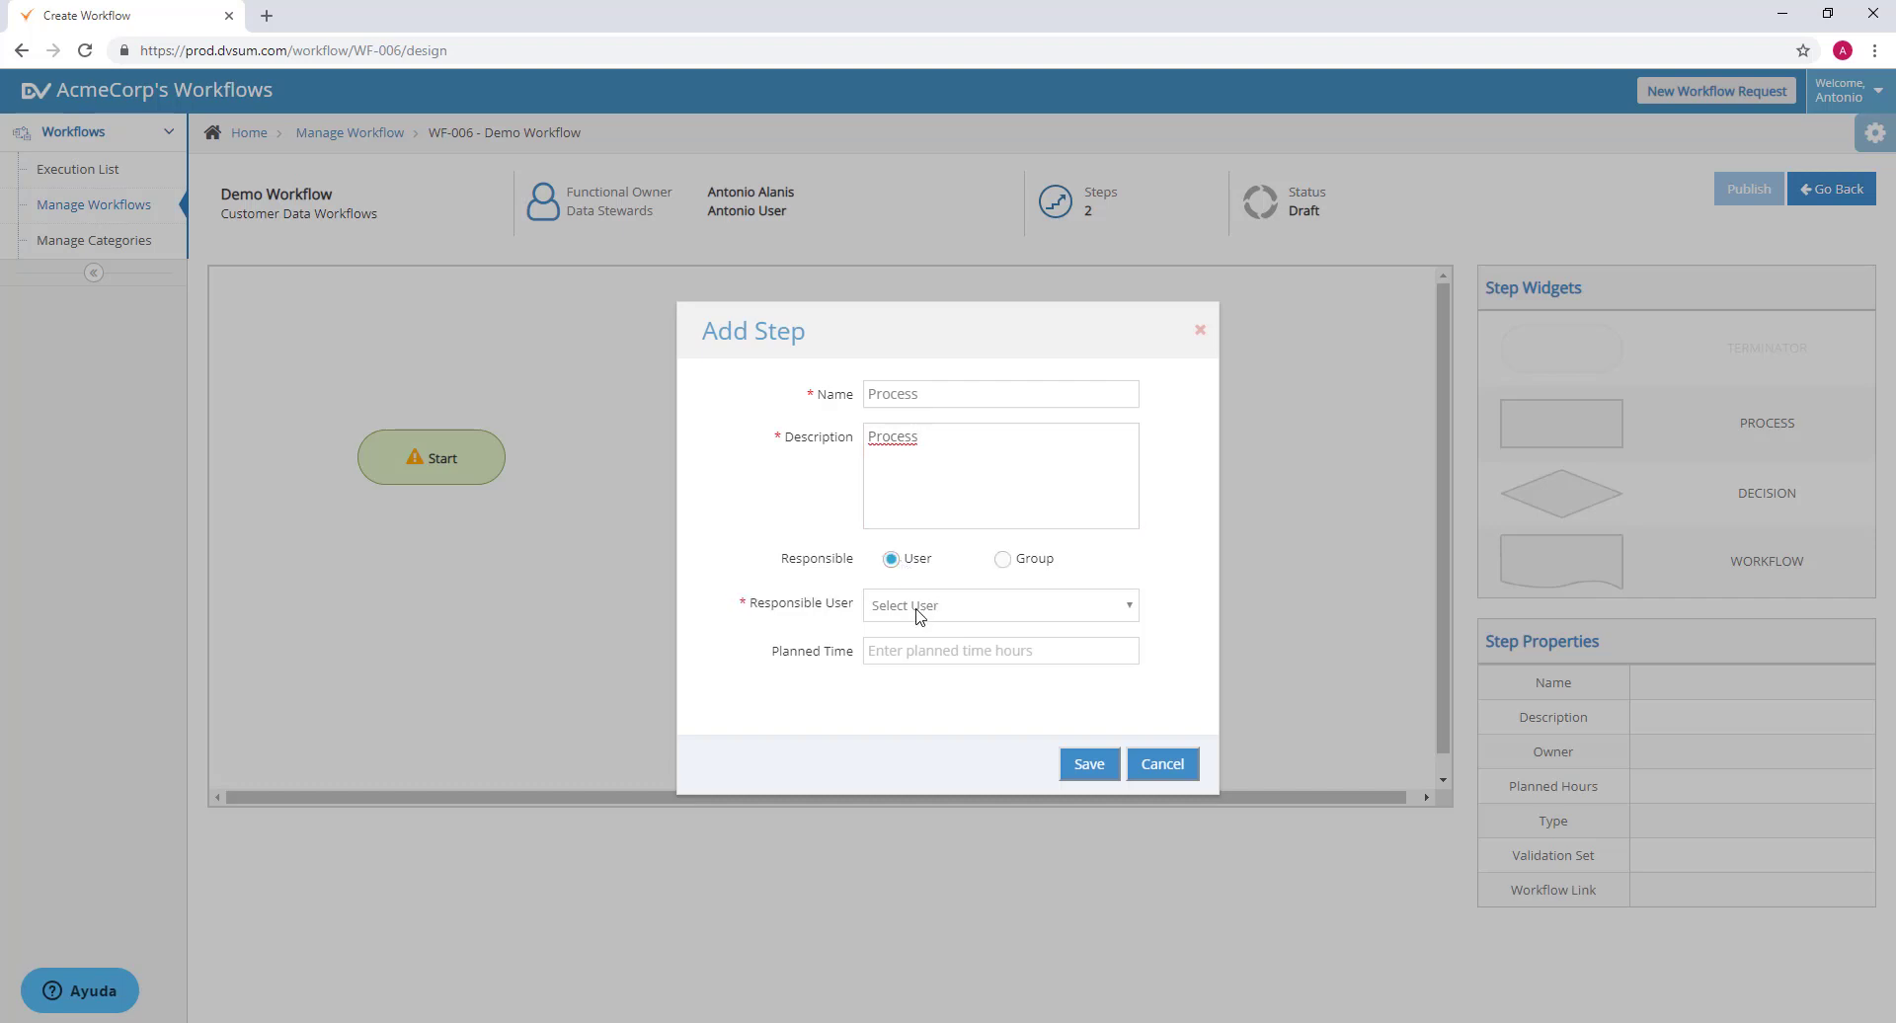
{"action": "left_click", "coordinate": [921, 610]}
{"action": "left_click", "coordinate": [930, 704]}
{"action": "left_click", "coordinate": [933, 653]}
{"action": "left_click", "coordinate": [1129, 651]}
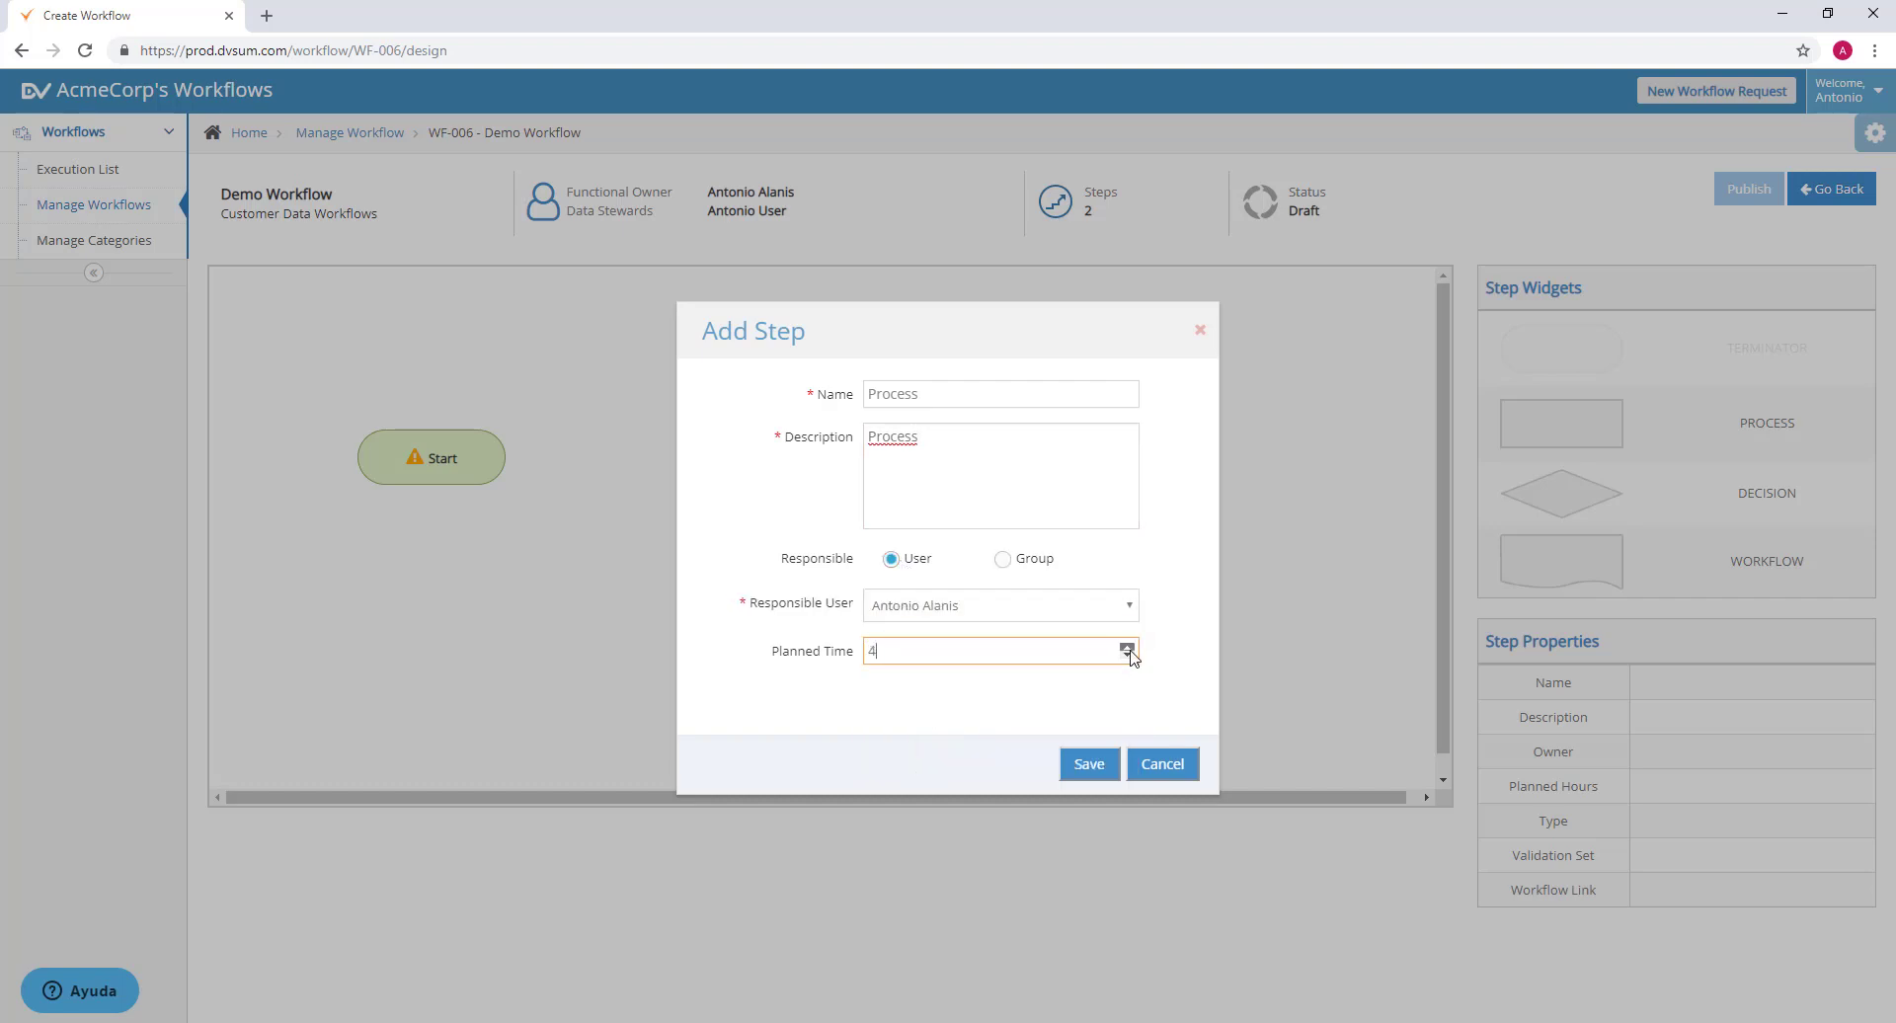
{"action": "left_click", "coordinate": [1076, 765]}
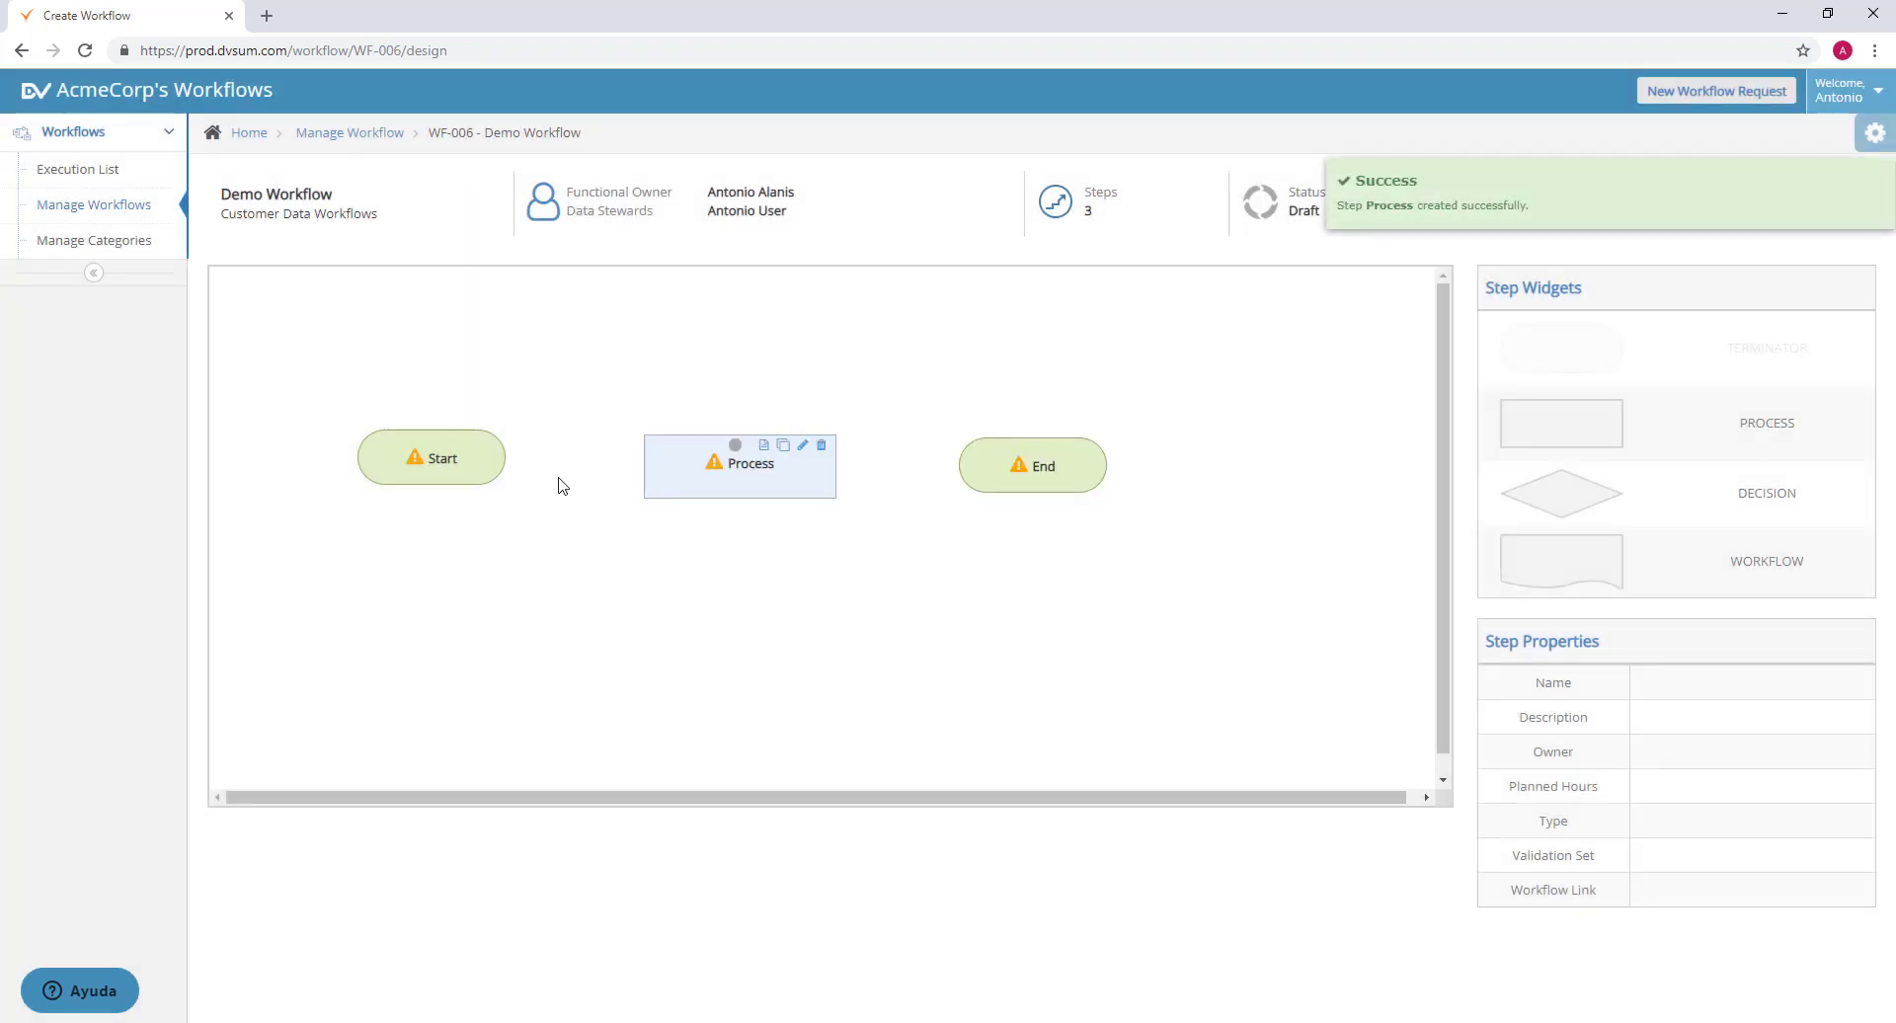
Connect Start to Process and Process to End, and publish the workflow before returning to the workflow list.
{"action": "left_click", "coordinate": [492, 456]}
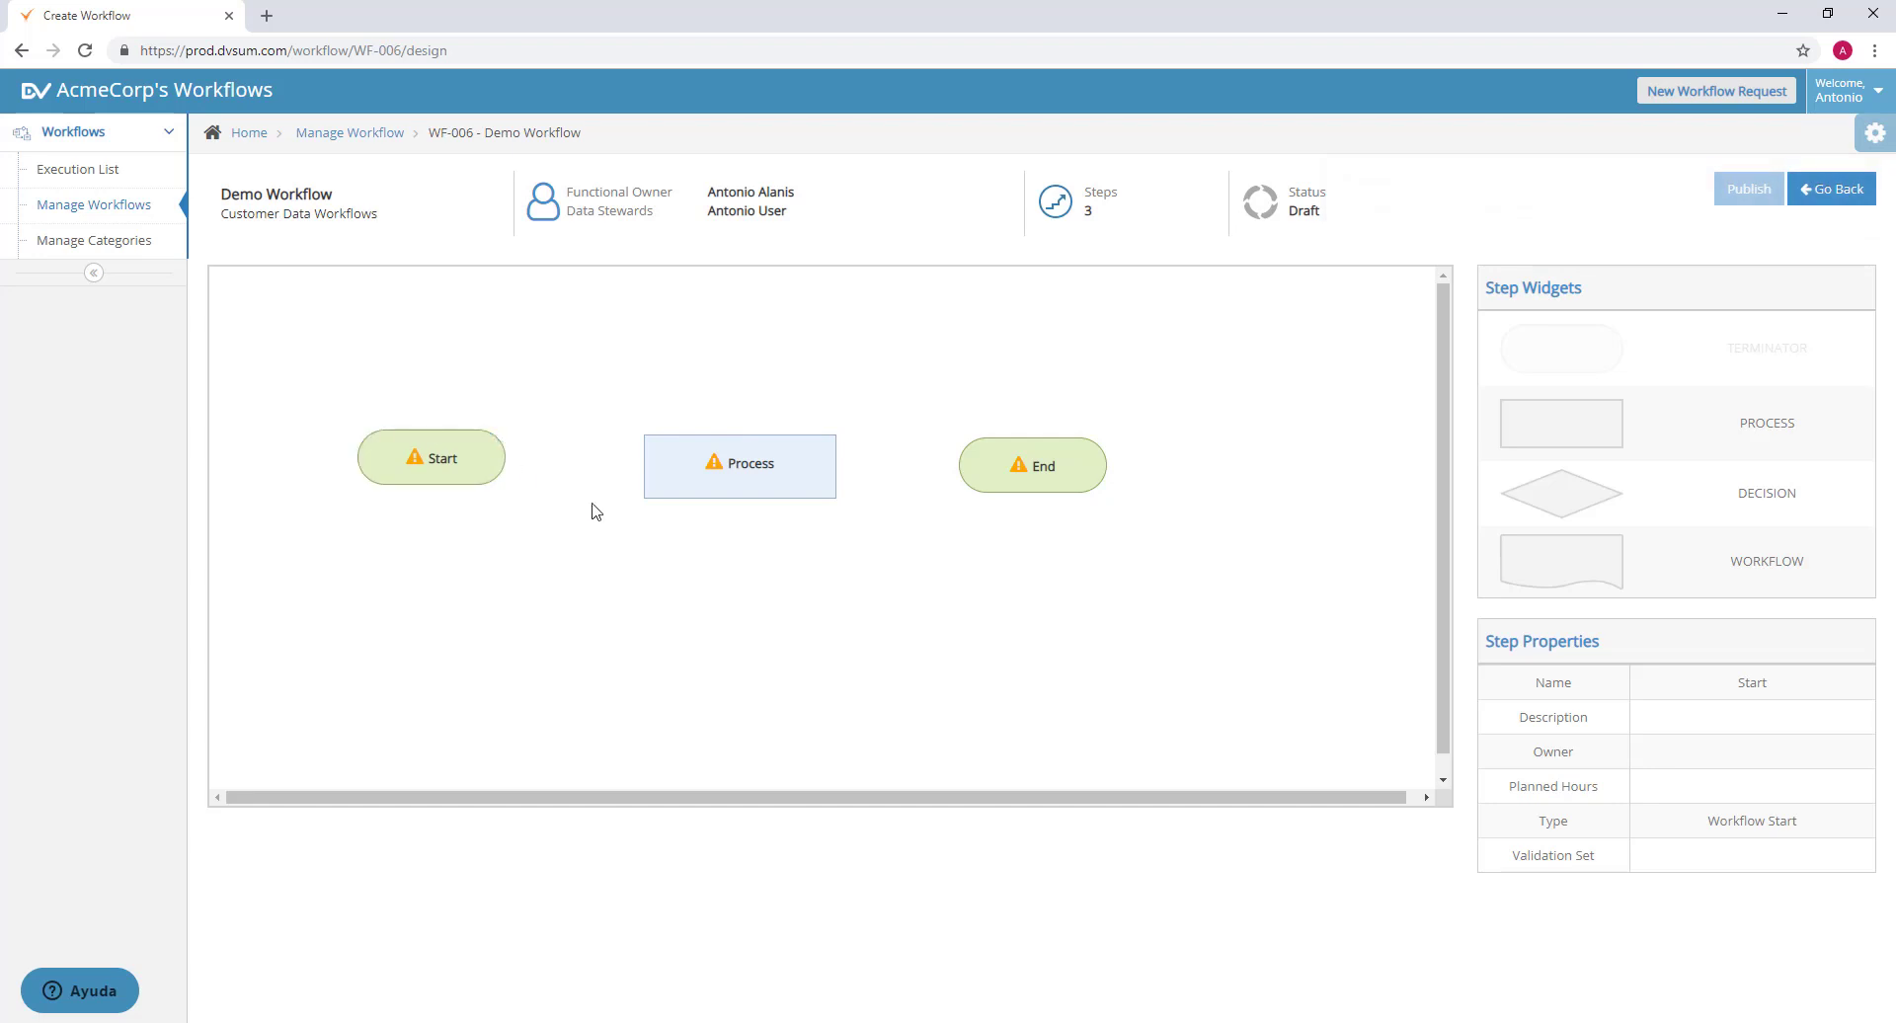
{"action": "mouse_move", "coordinate": [430, 444]}
{"action": "left_click_drag", "start_coordinate": [430, 444], "coordinate": [998, 466]}
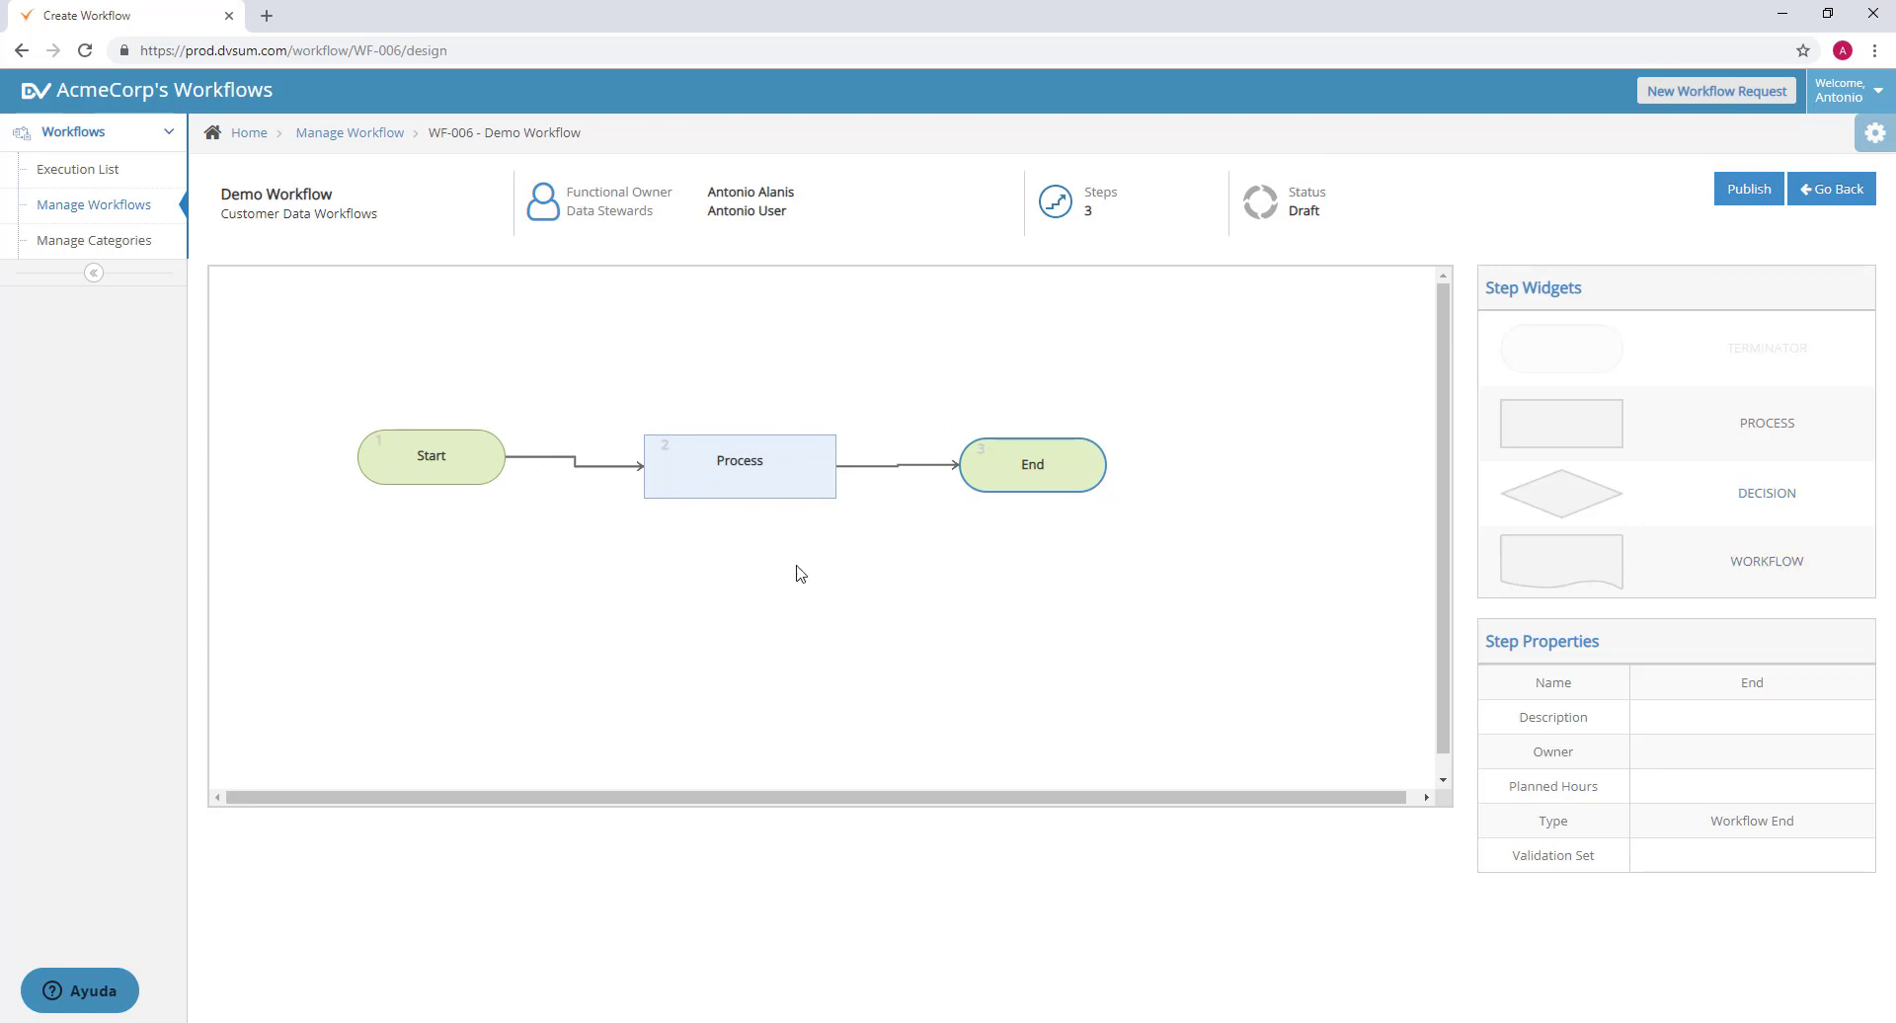
{"action": "left_click", "coordinate": [1733, 196]}
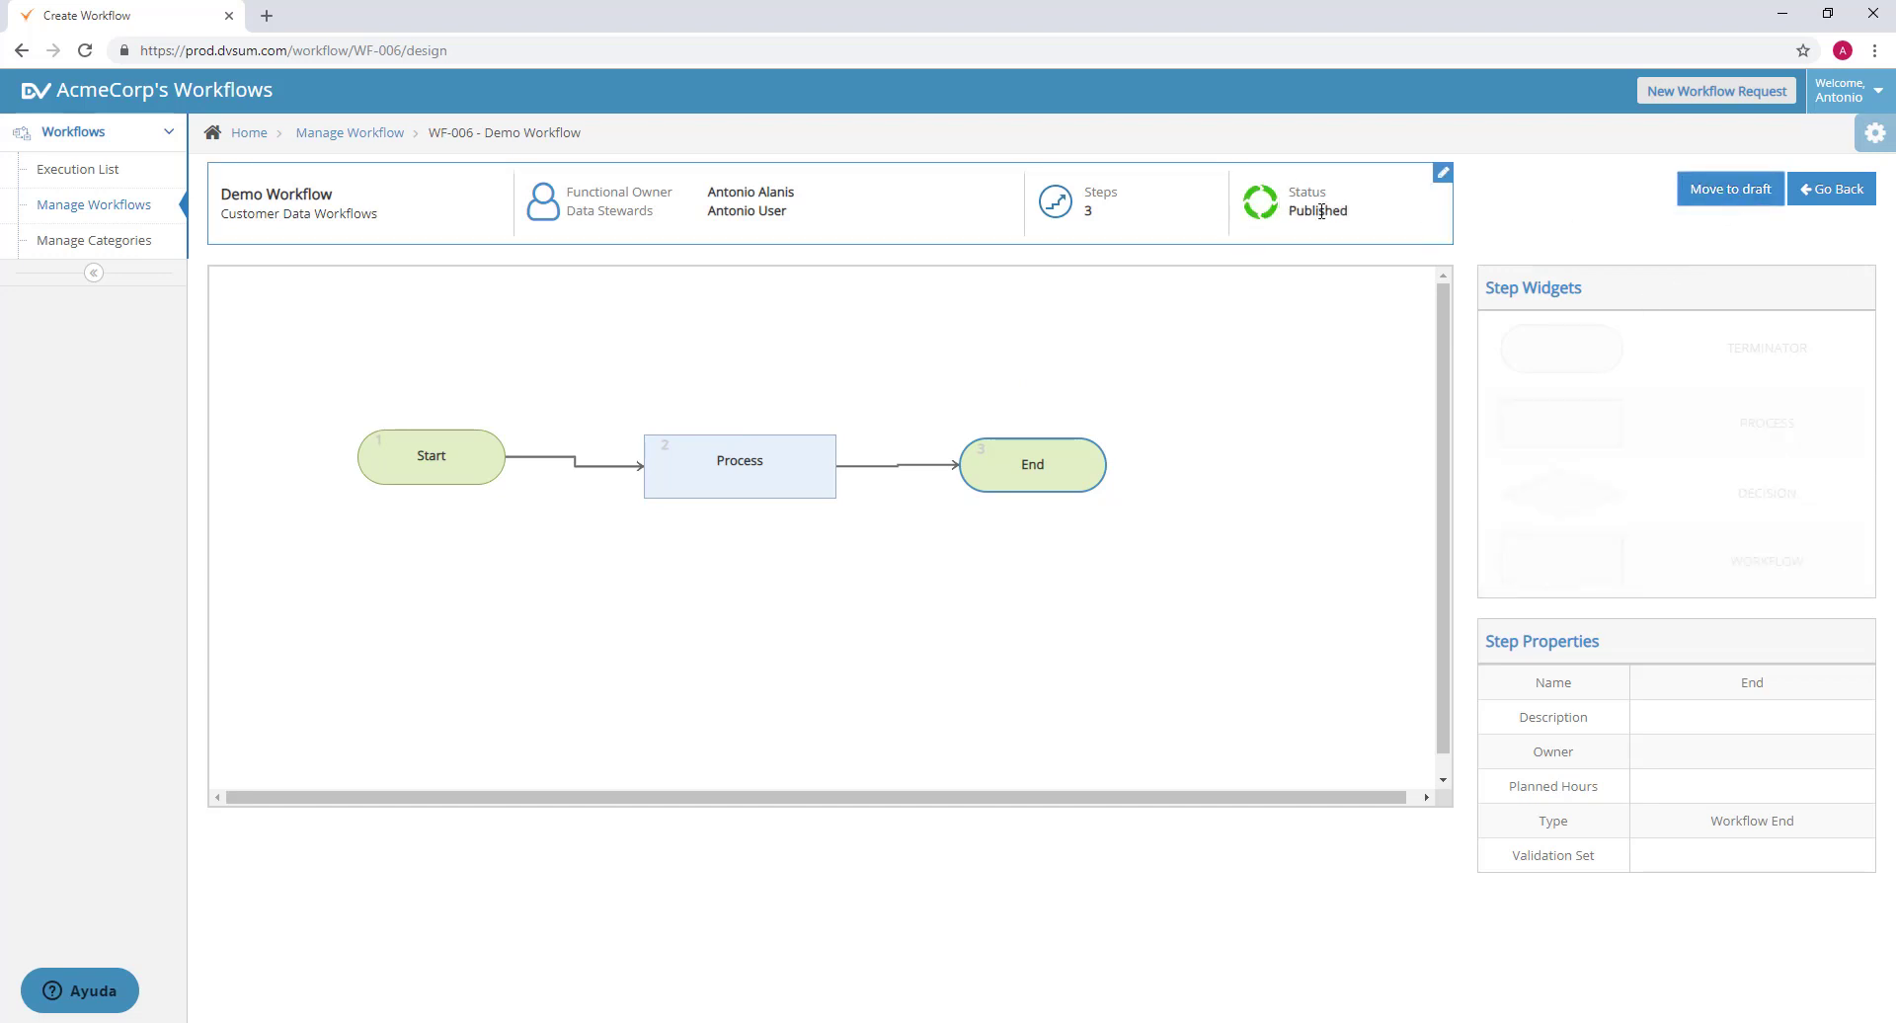
{"action": "left_click", "coordinate": [1850, 193]}
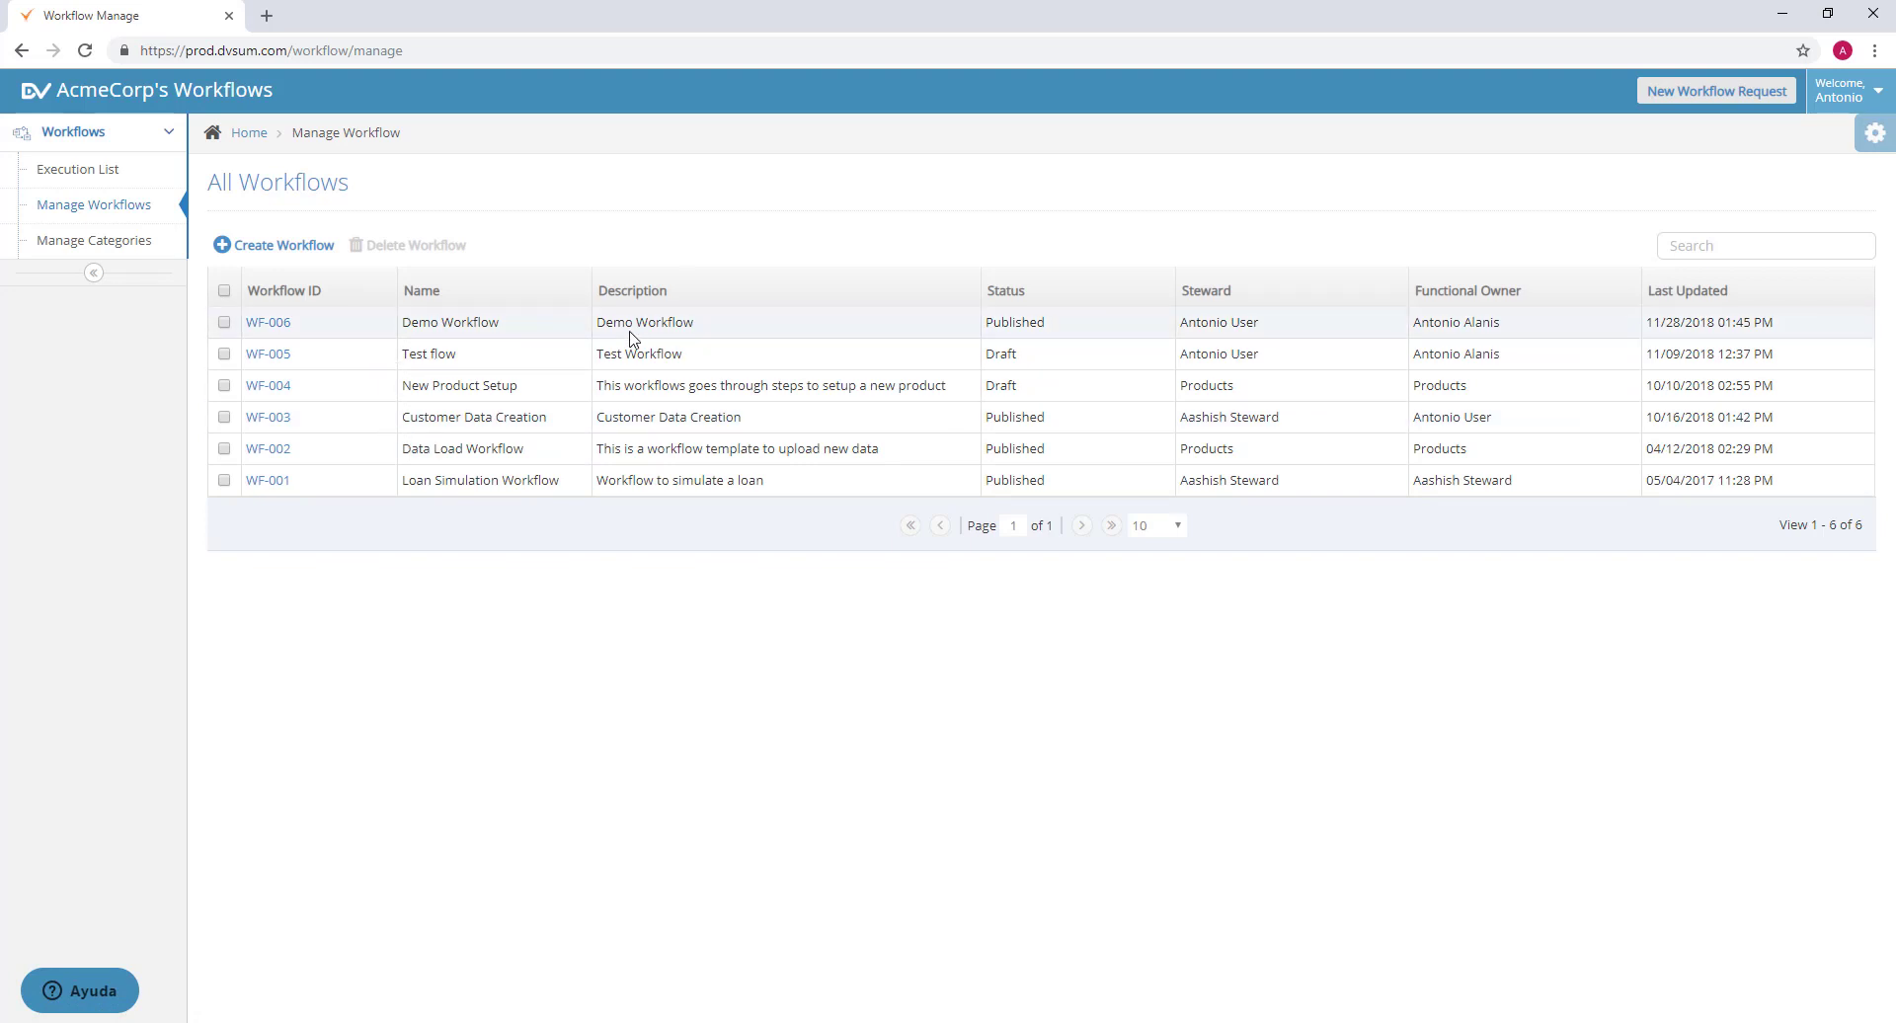
Add a workflow category with "Demo Category" as both its name and description, and save it.
{"action": "left_click", "coordinate": [132, 254]}
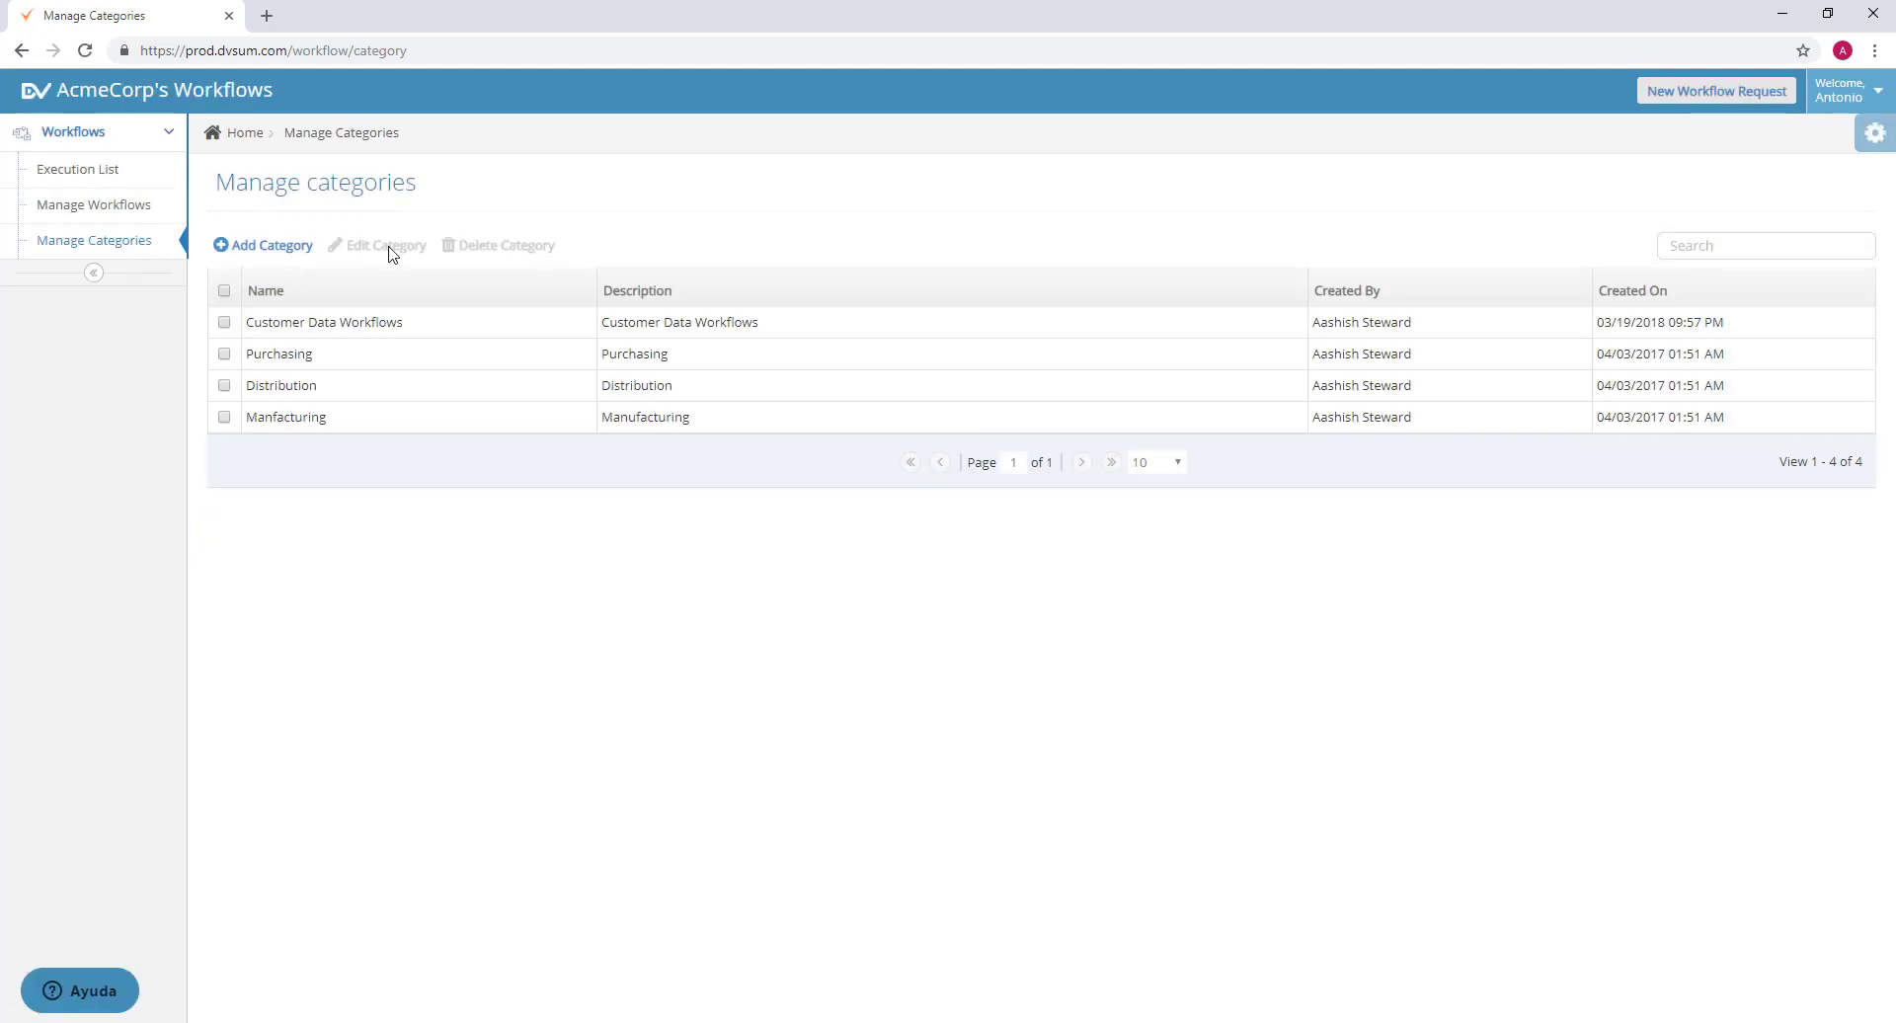
{"action": "left_click", "coordinate": [271, 245]}
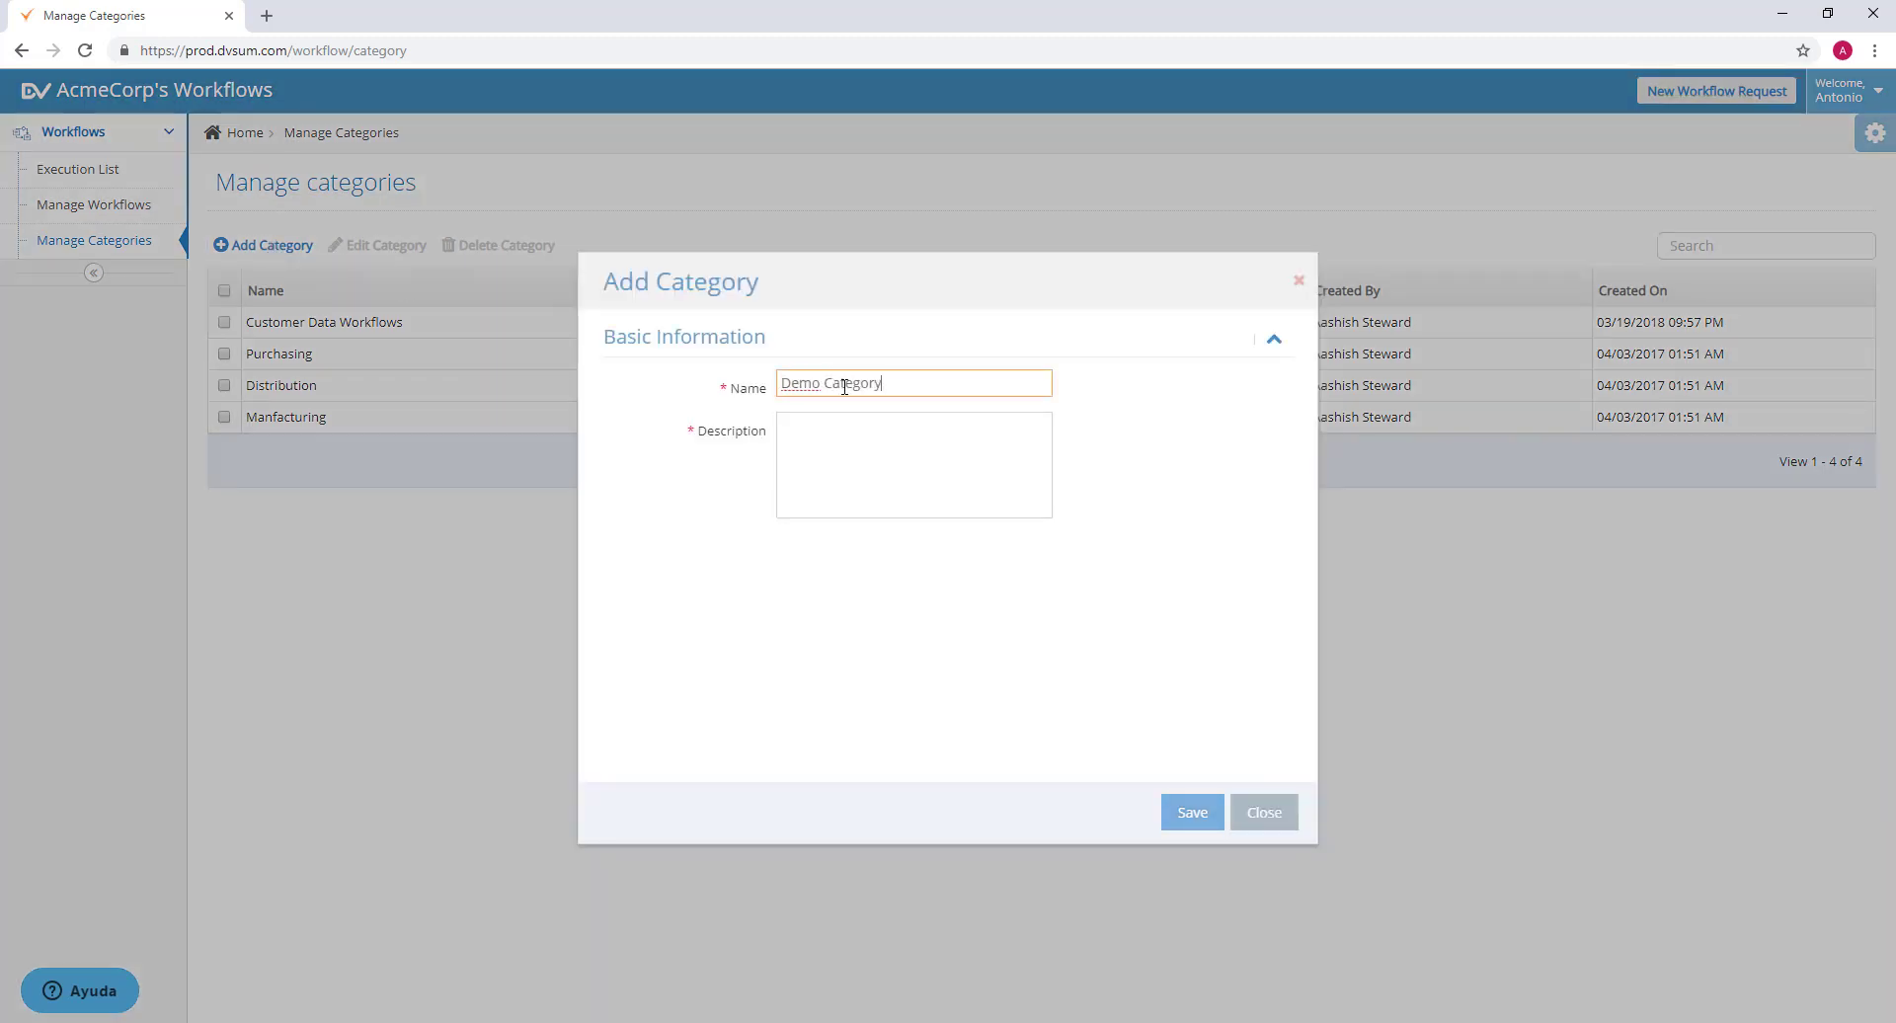
{"action": "double_click", "coordinate": [844, 386]}
{"action": "key", "text": "ctrl+a"}
{"action": "key", "text": "ctrl+c"}
{"action": "left_click", "coordinate": [857, 448]}
{"action": "key", "text": "ctrl+v"}
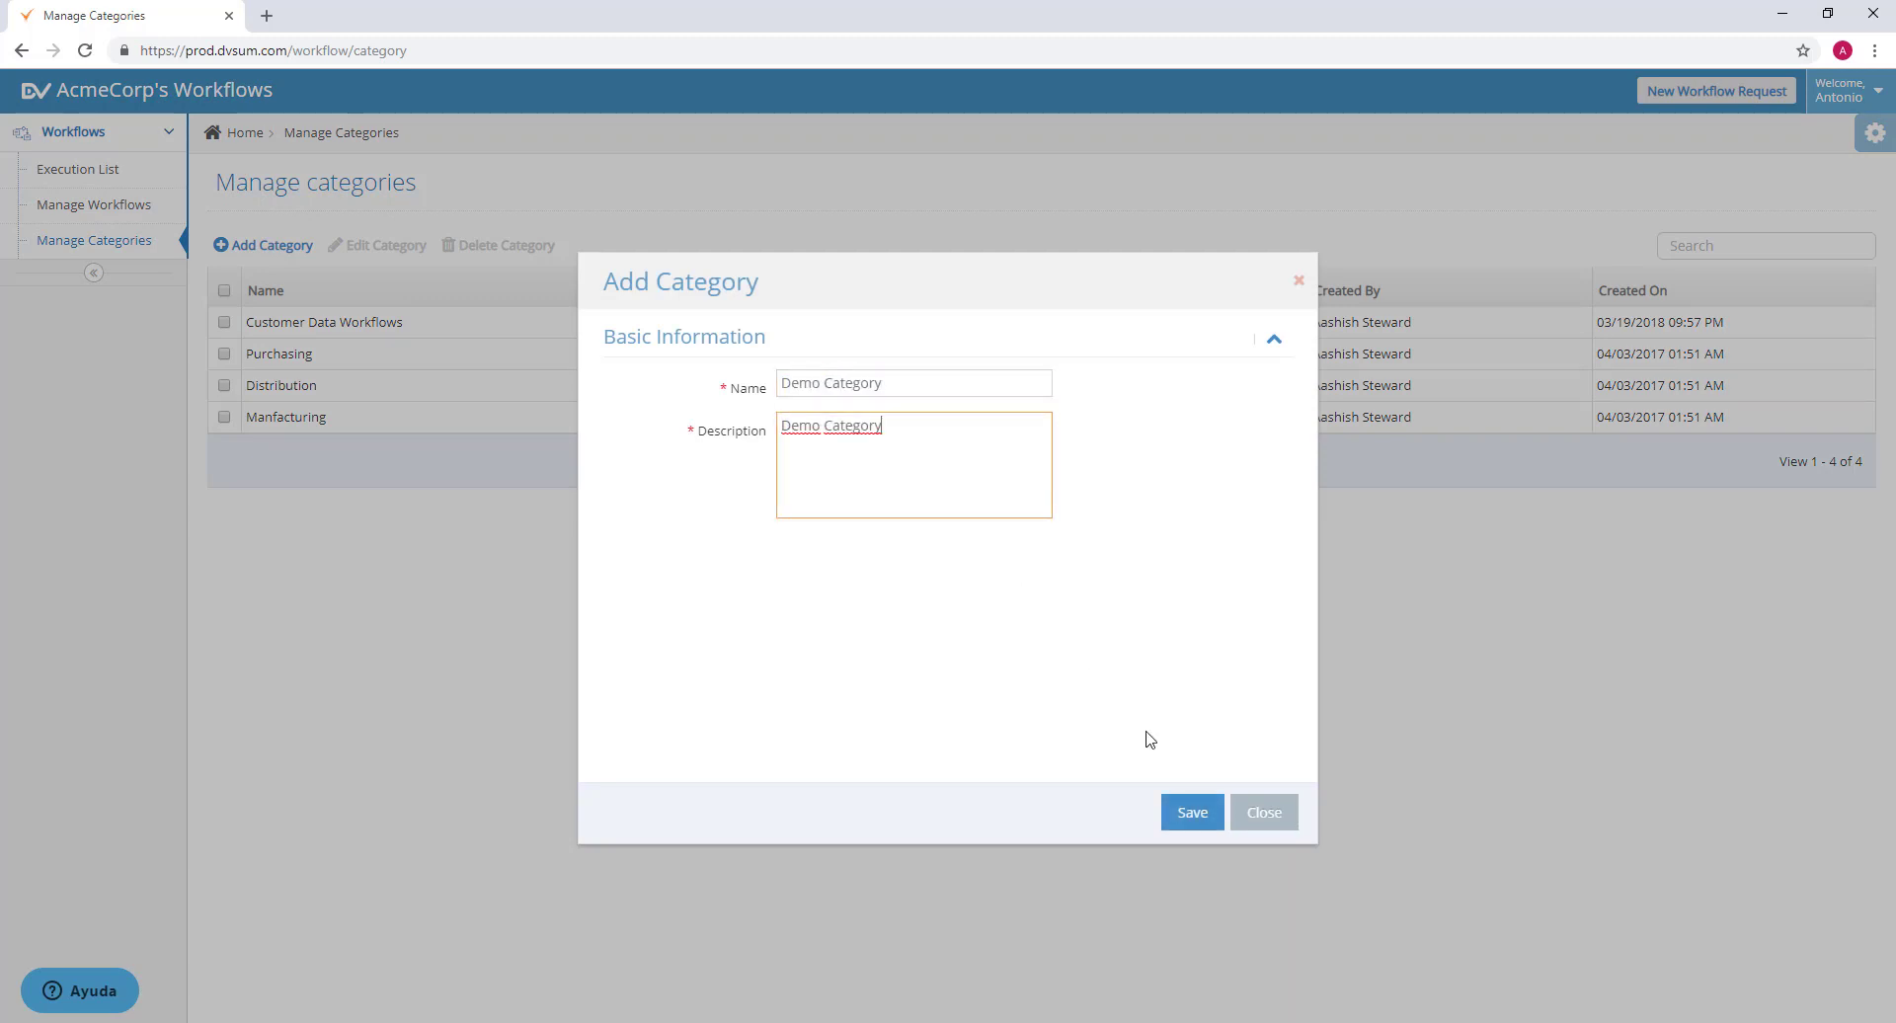
{"action": "left_click", "coordinate": [1194, 811]}
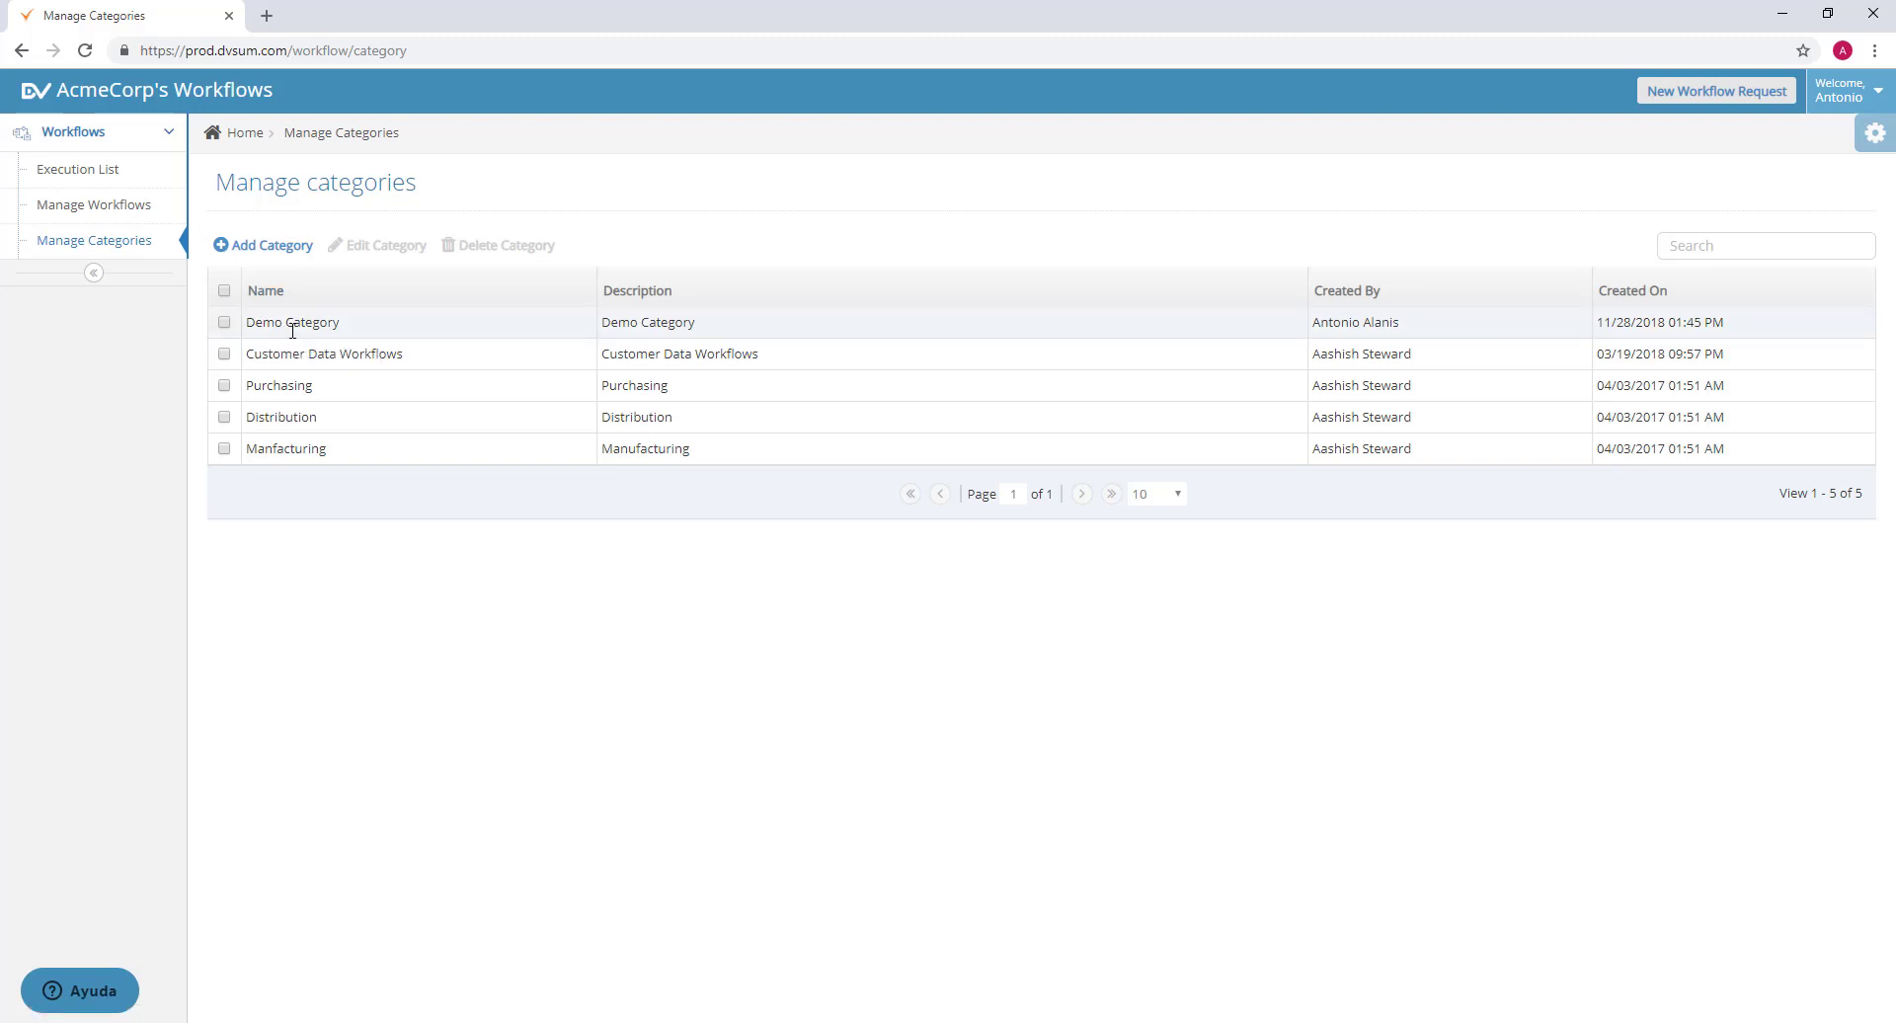
Start a new workflow request from the execution list for WF-006 - Demo Workflow, named "Workflow Demo execution" and due 11/28/2018.
{"action": "left_click", "coordinate": [106, 183]}
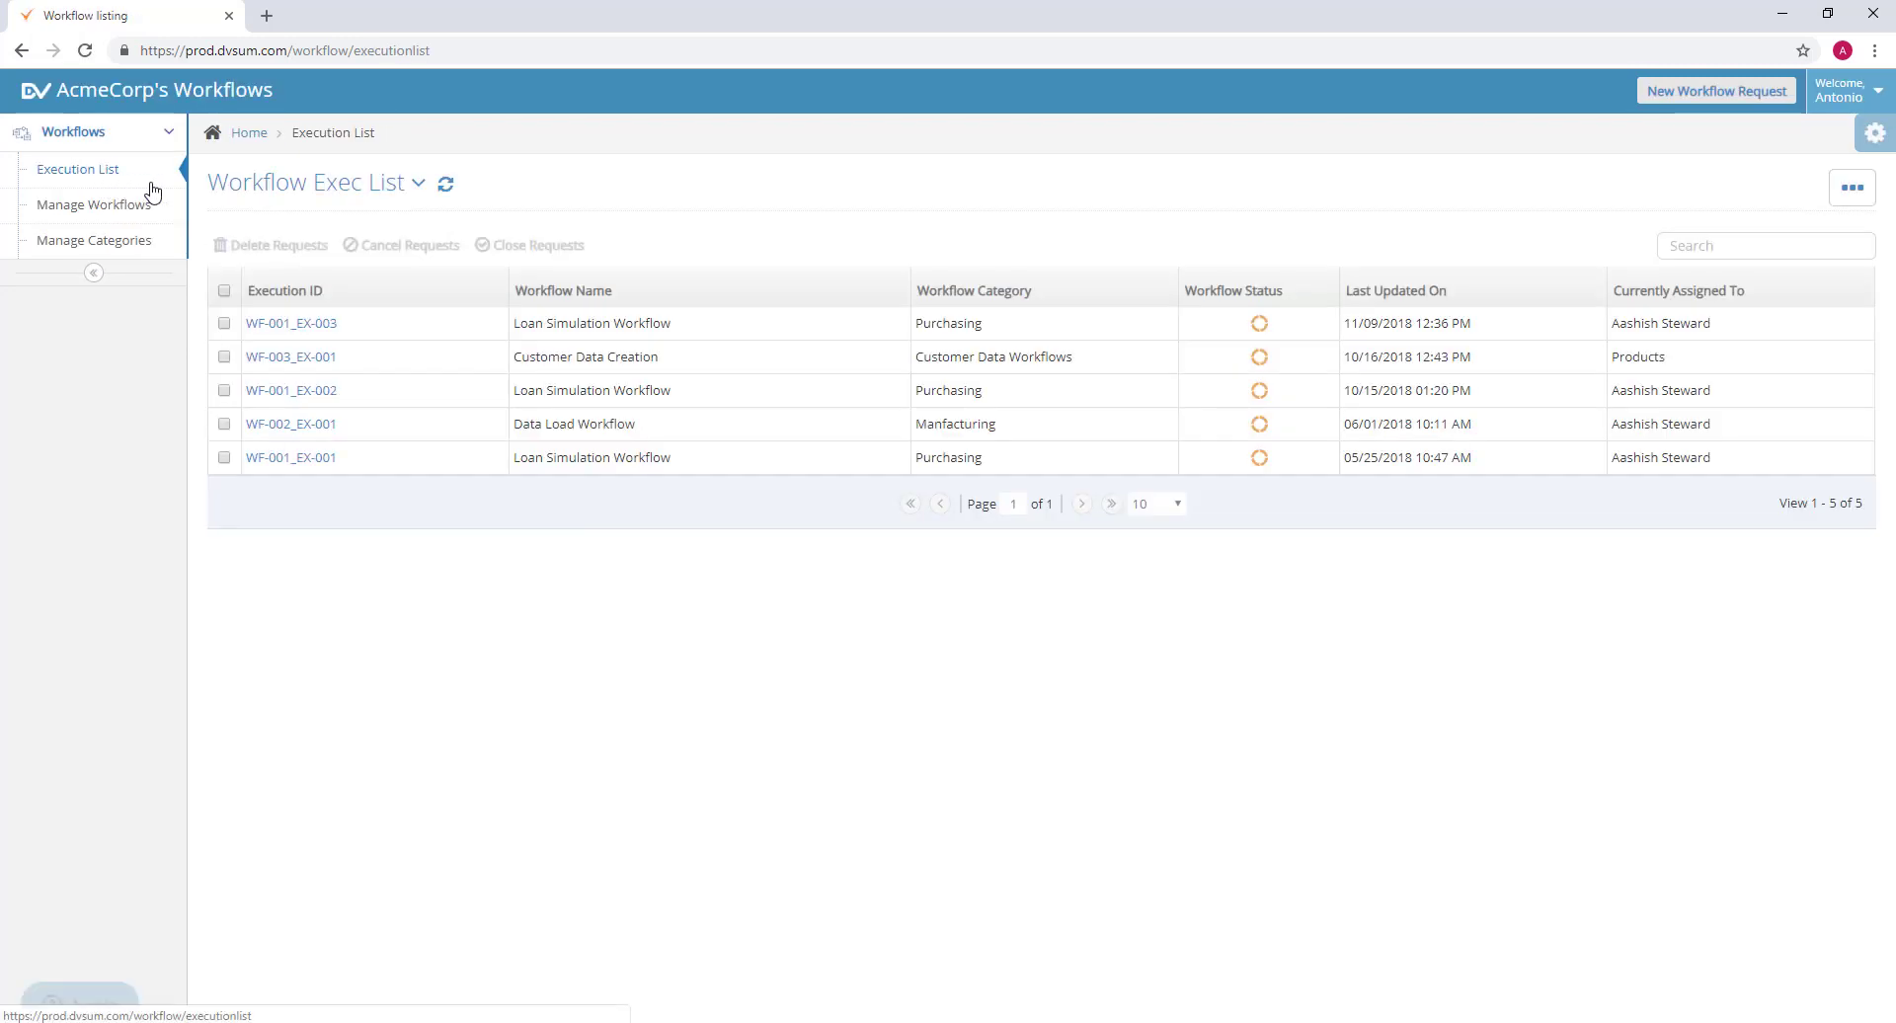
{"action": "left_click", "coordinate": [1671, 94]}
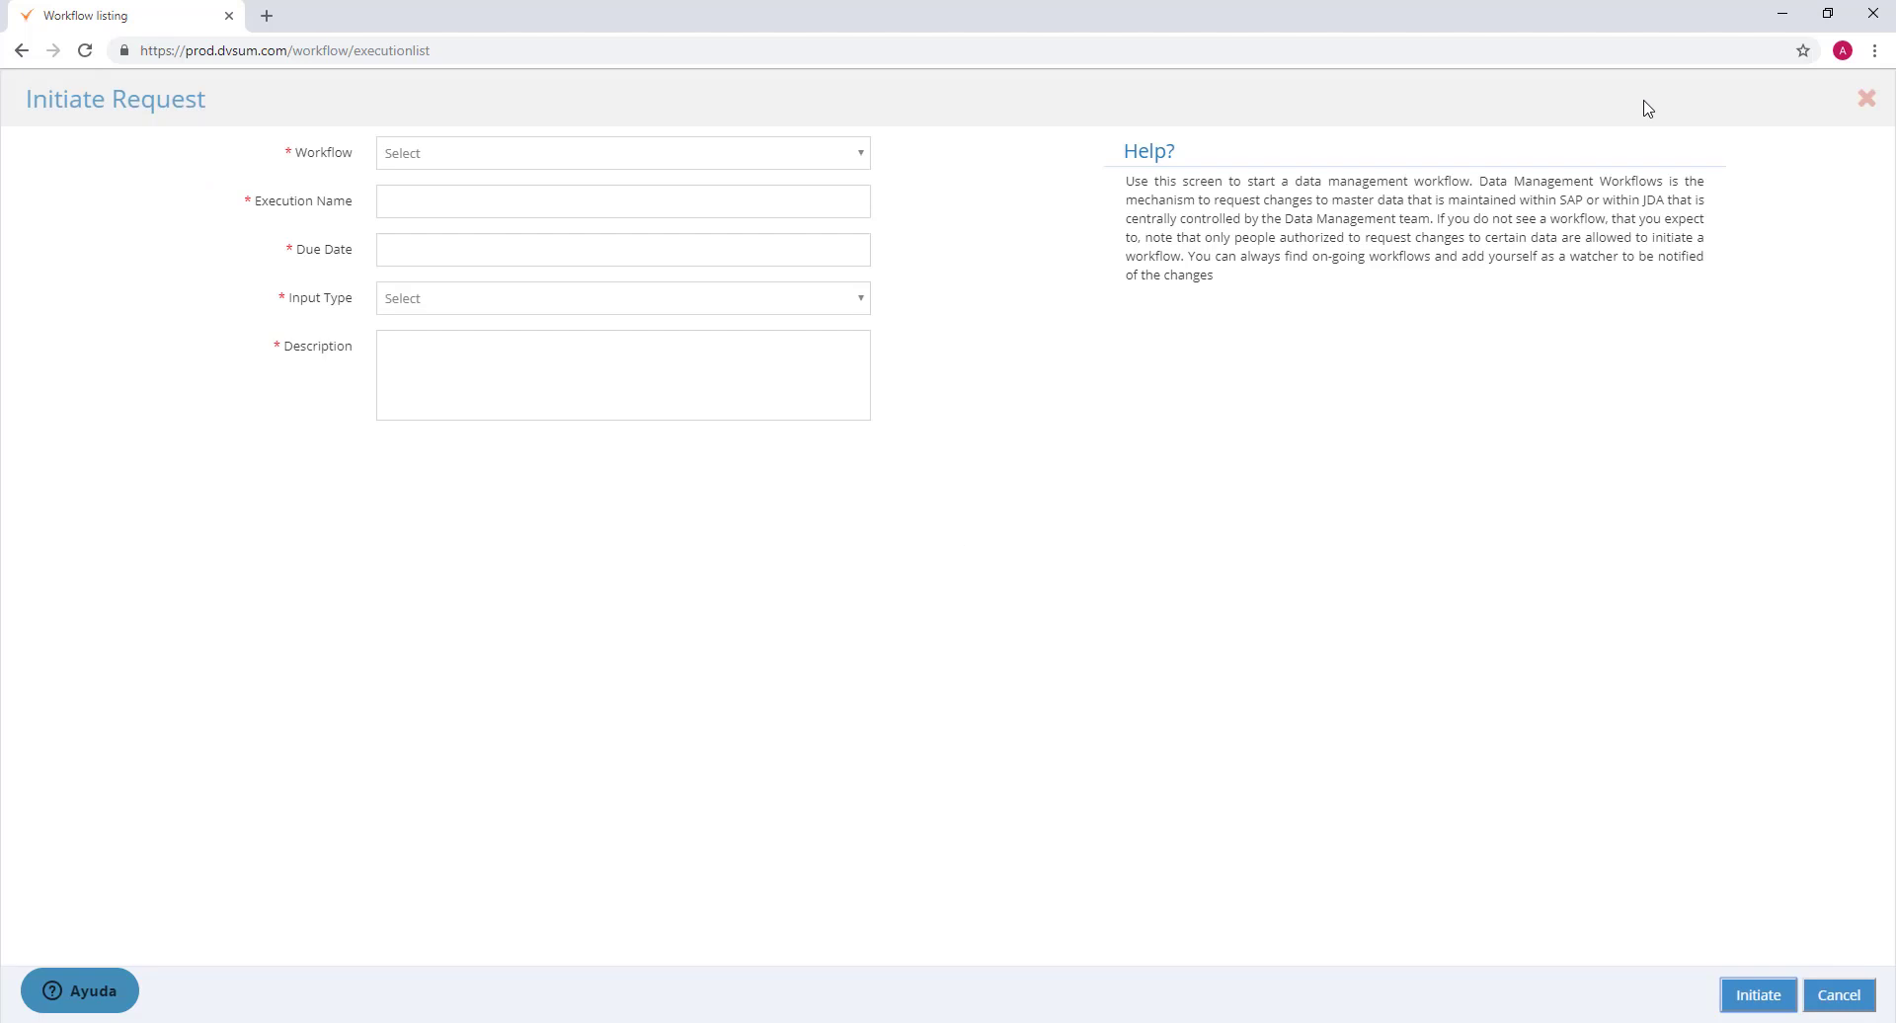
{"action": "left_click", "coordinate": [861, 155]}
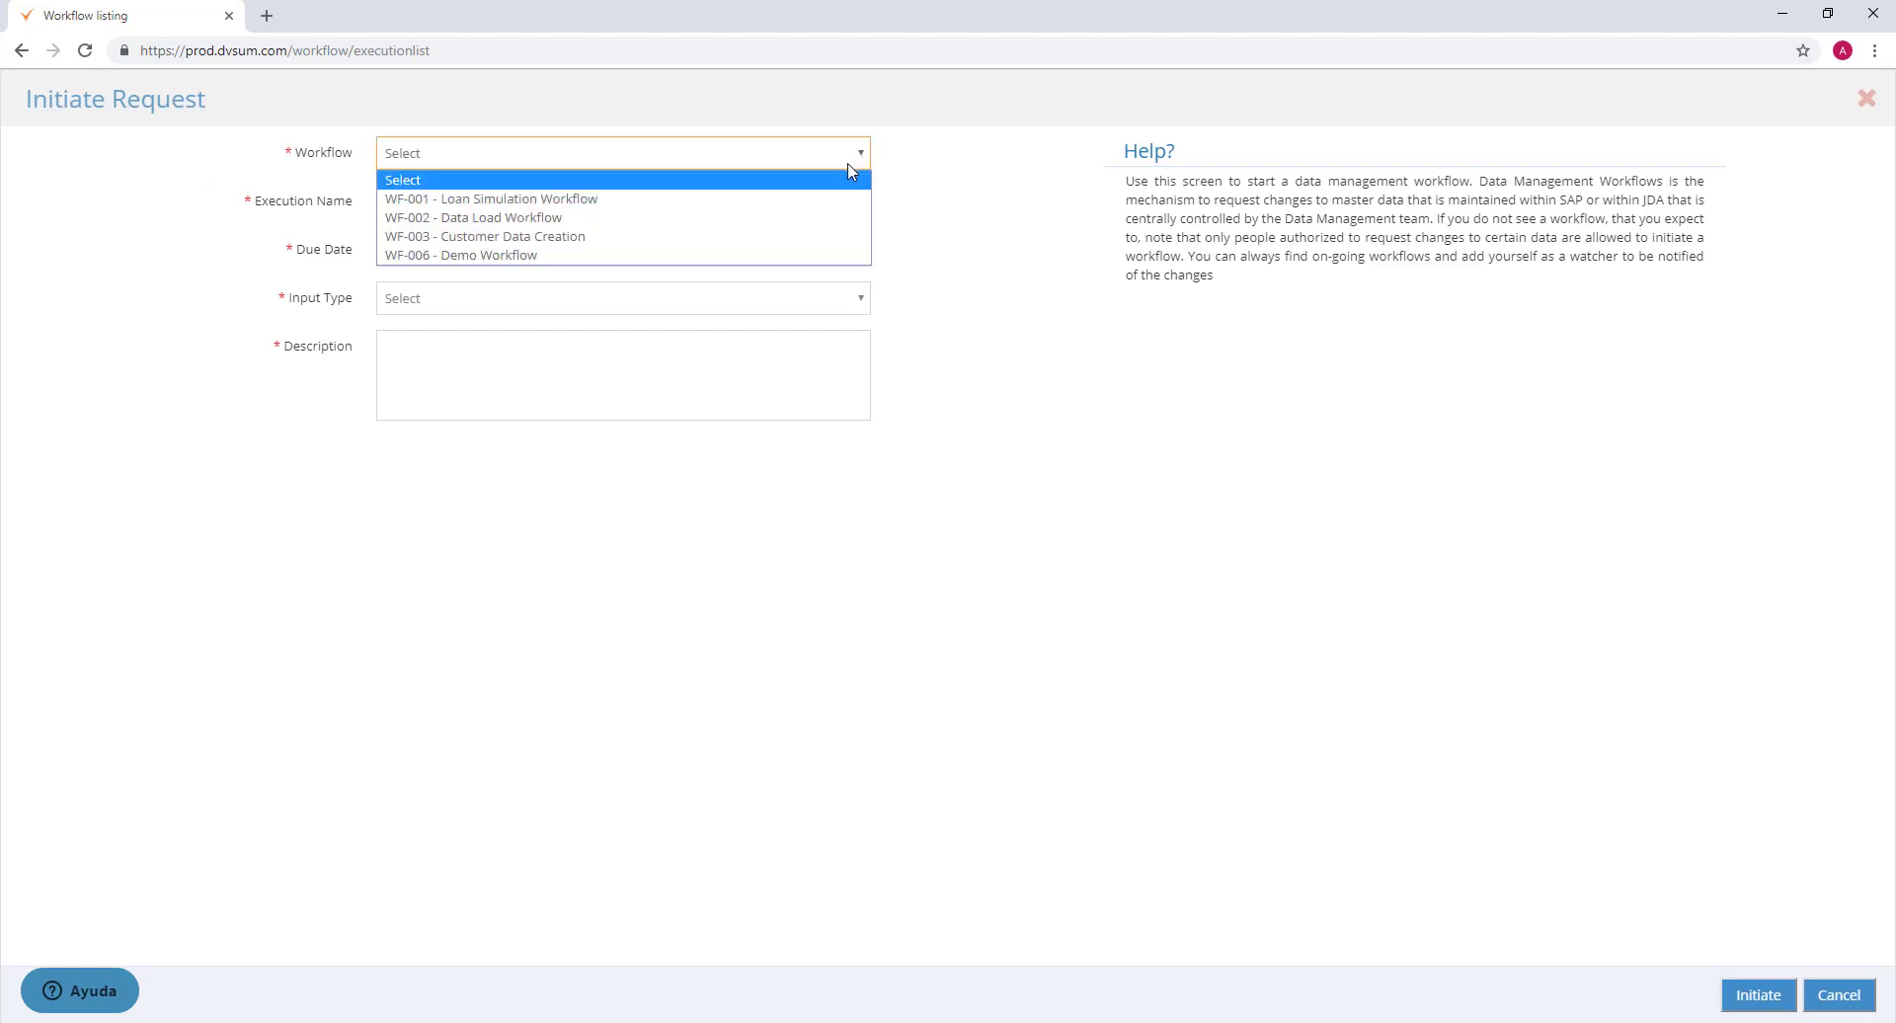
{"action": "left_click", "coordinate": [793, 256]}
{"action": "left_click", "coordinate": [753, 208]}
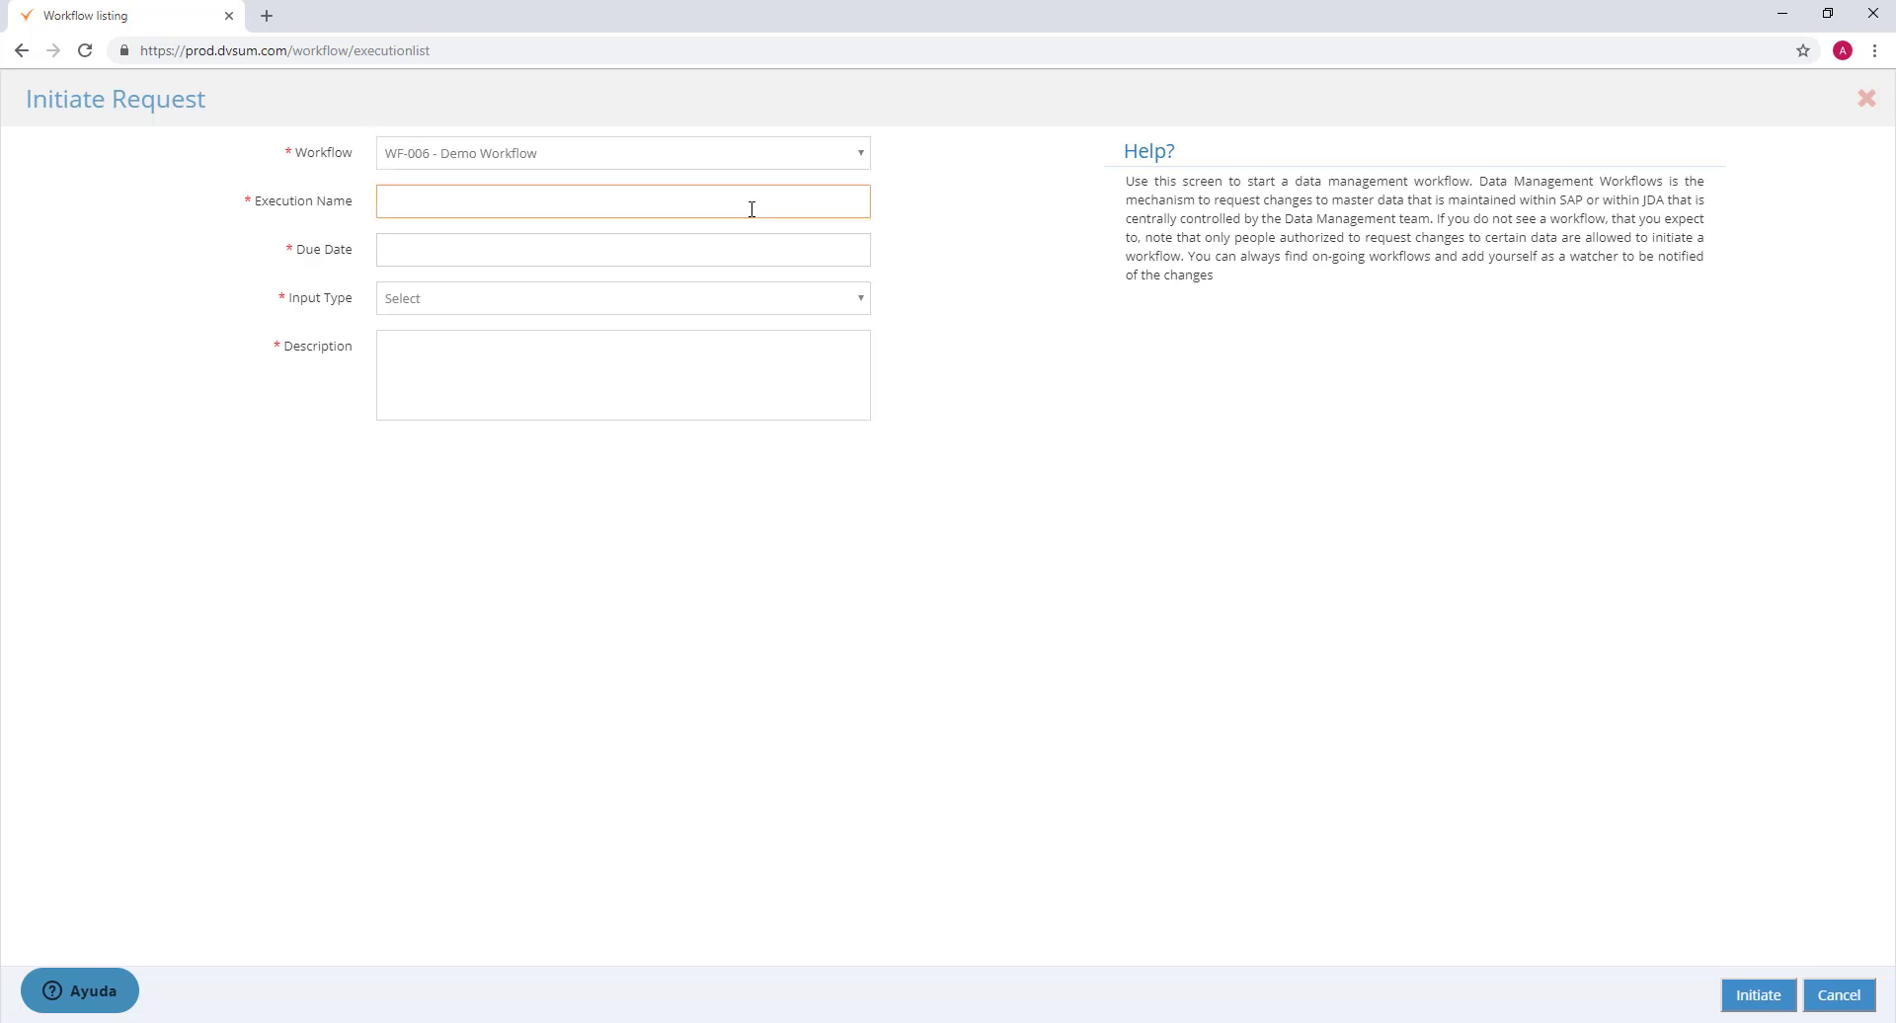
{"action": "type", "text": "Workflow Demo execution"}
{"action": "key", "text": "Tab"}
{"action": "left_click", "coordinate": [483, 450]}
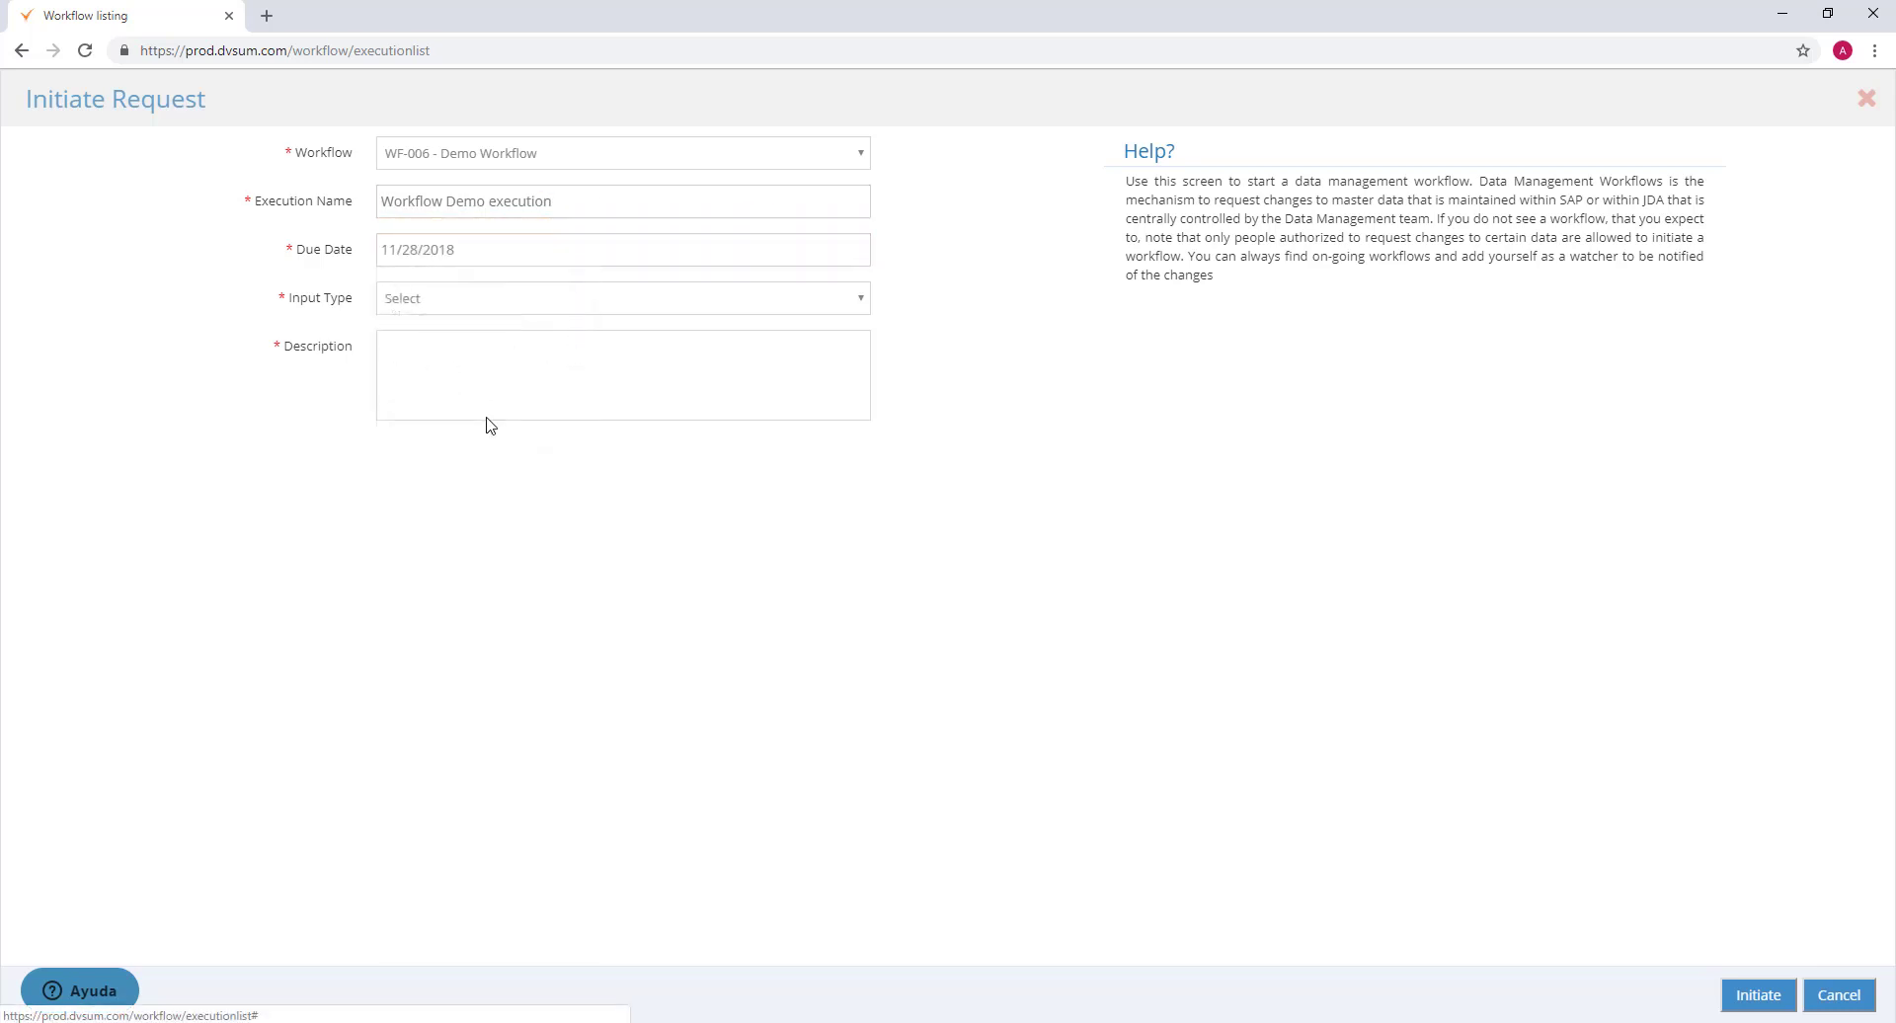
Set the request's input type to General Text, describe it as "Demo Execution", and initiate it.
{"action": "left_click", "coordinate": [486, 312]}
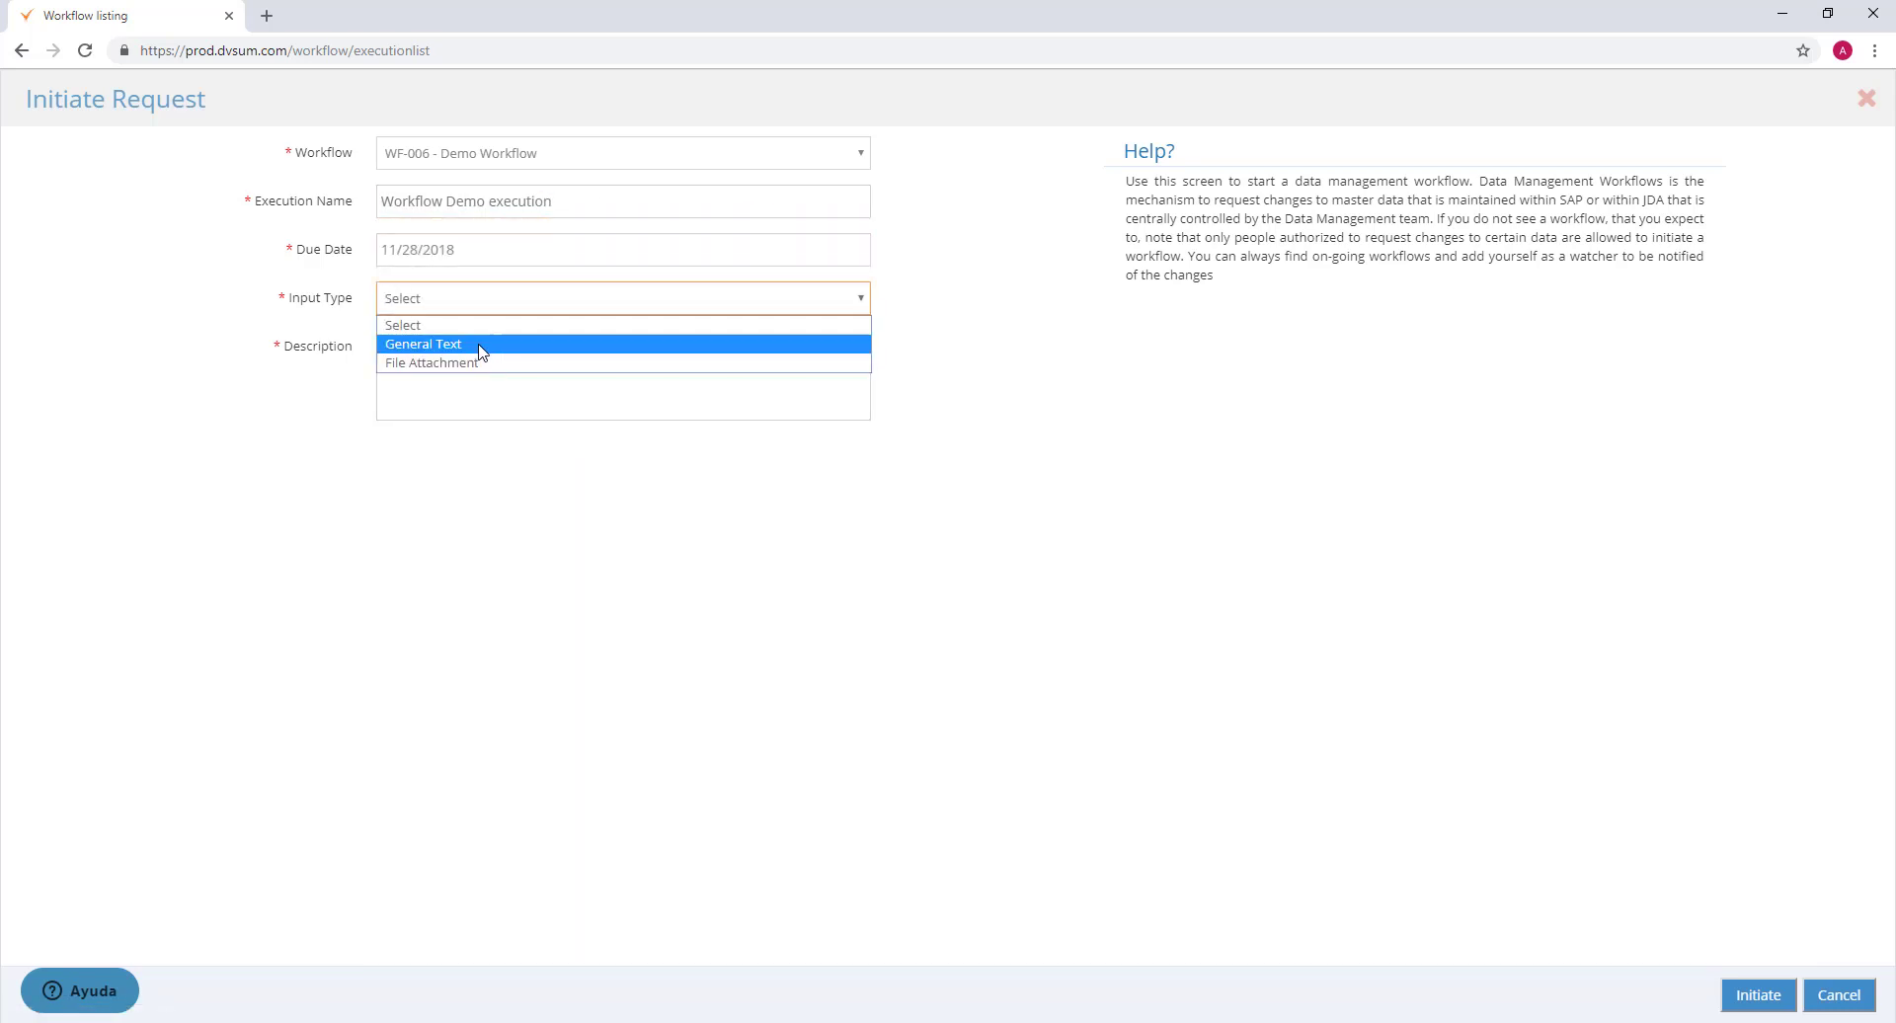
{"action": "left_click", "coordinate": [480, 347]}
{"action": "left_click", "coordinate": [479, 348]}
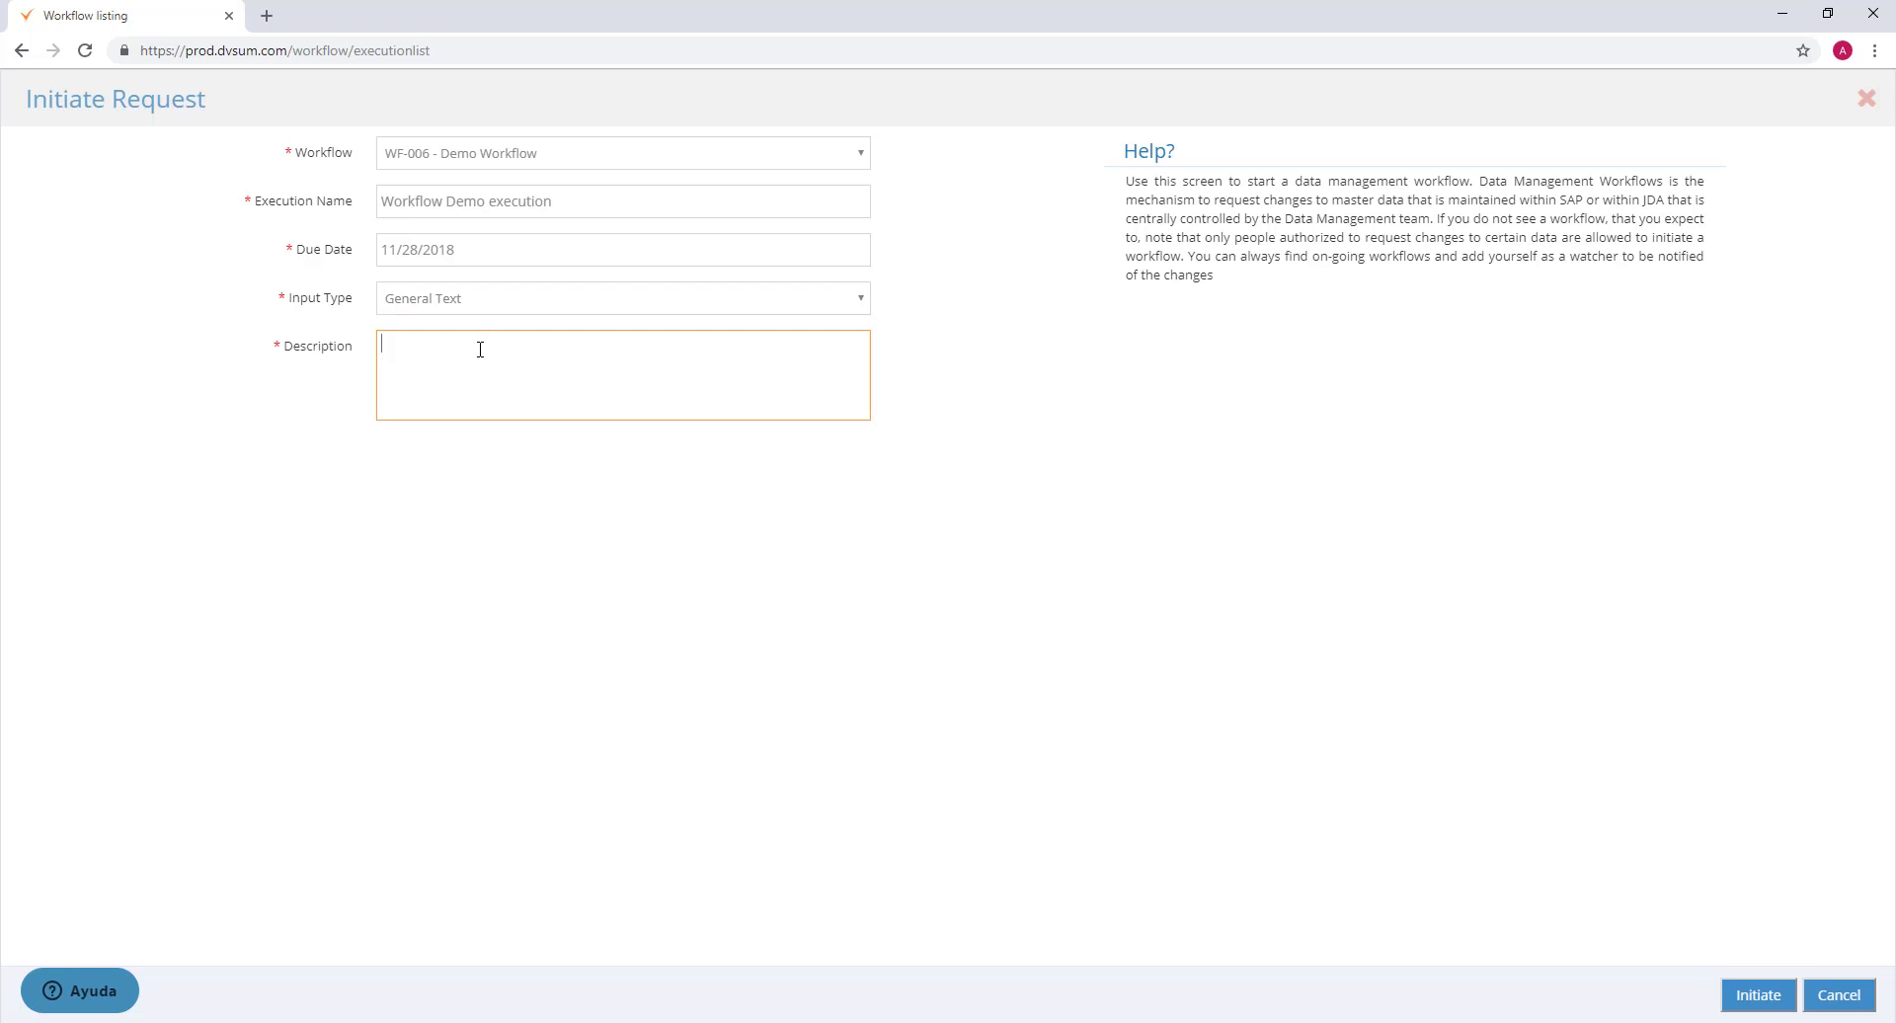
{"action": "type", "text": "Demo Category"}
{"action": "left_click_drag", "start_coordinate": [481, 349], "coordinate": [427, 349]}
{"action": "type", "text": "Execution"}
{"action": "left_click", "coordinate": [1757, 999]}
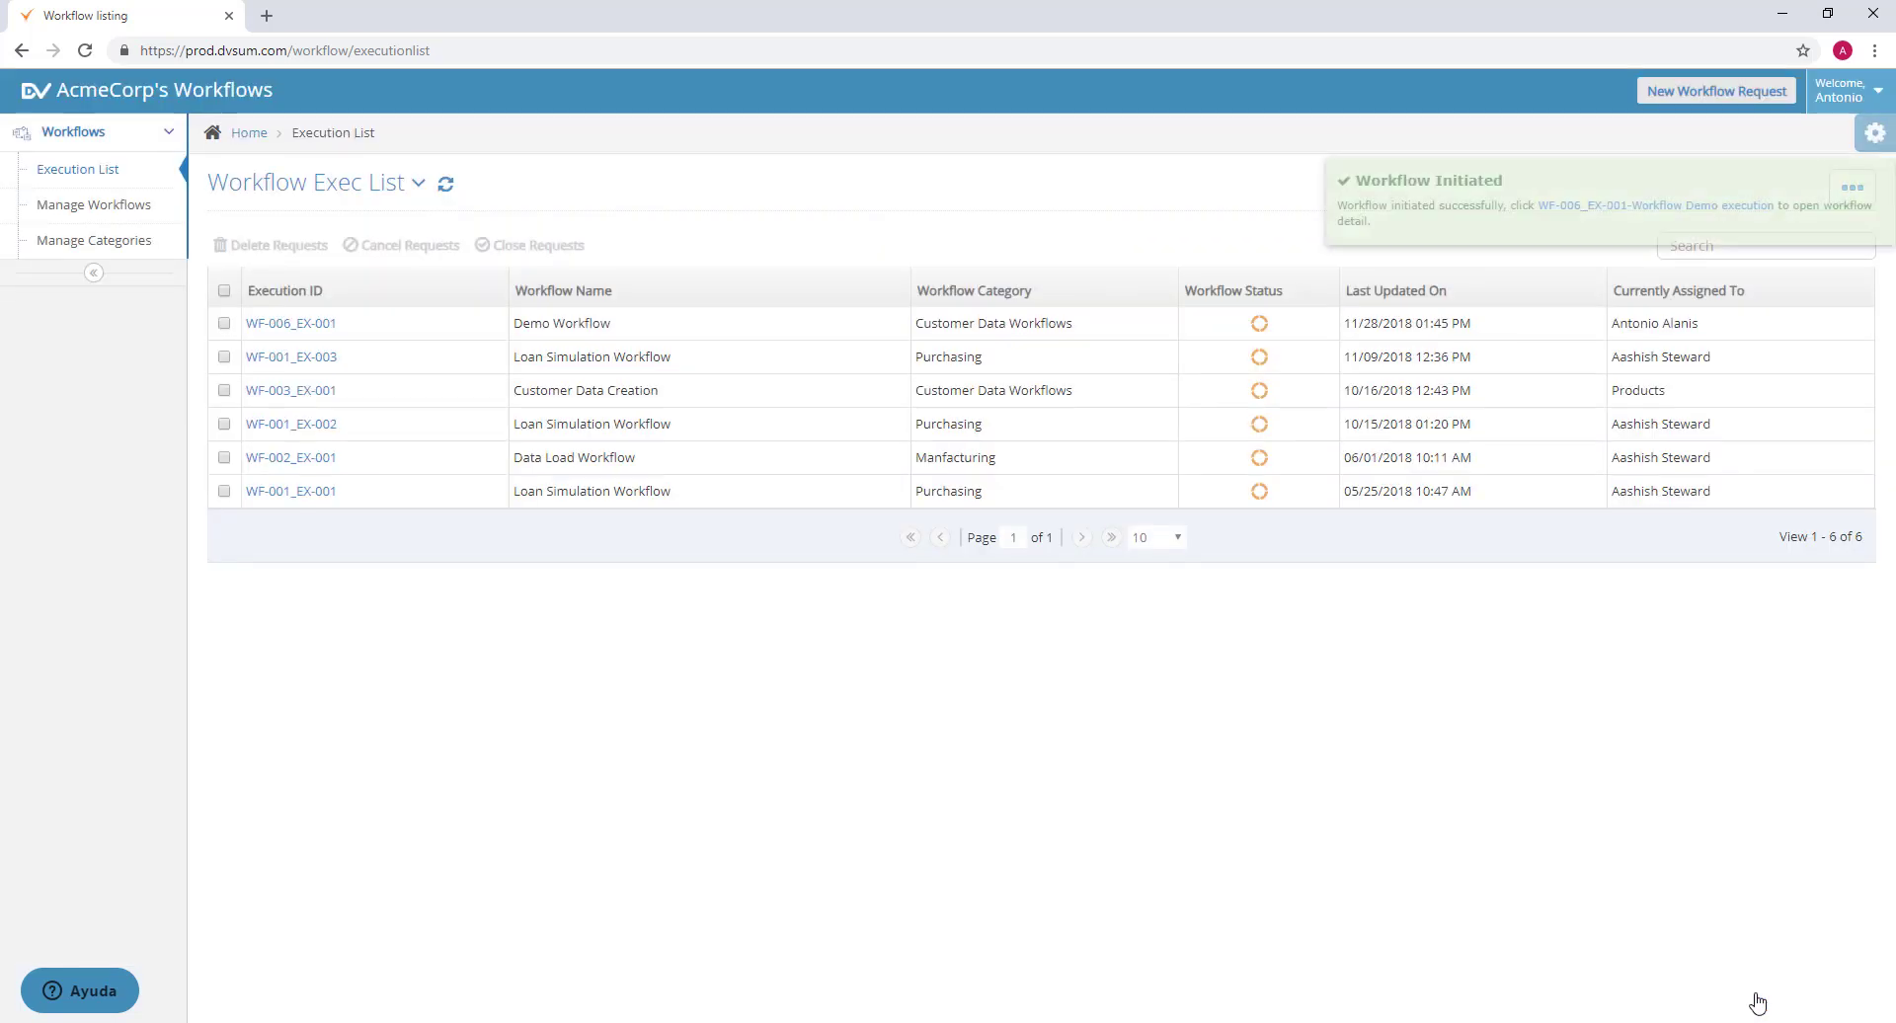